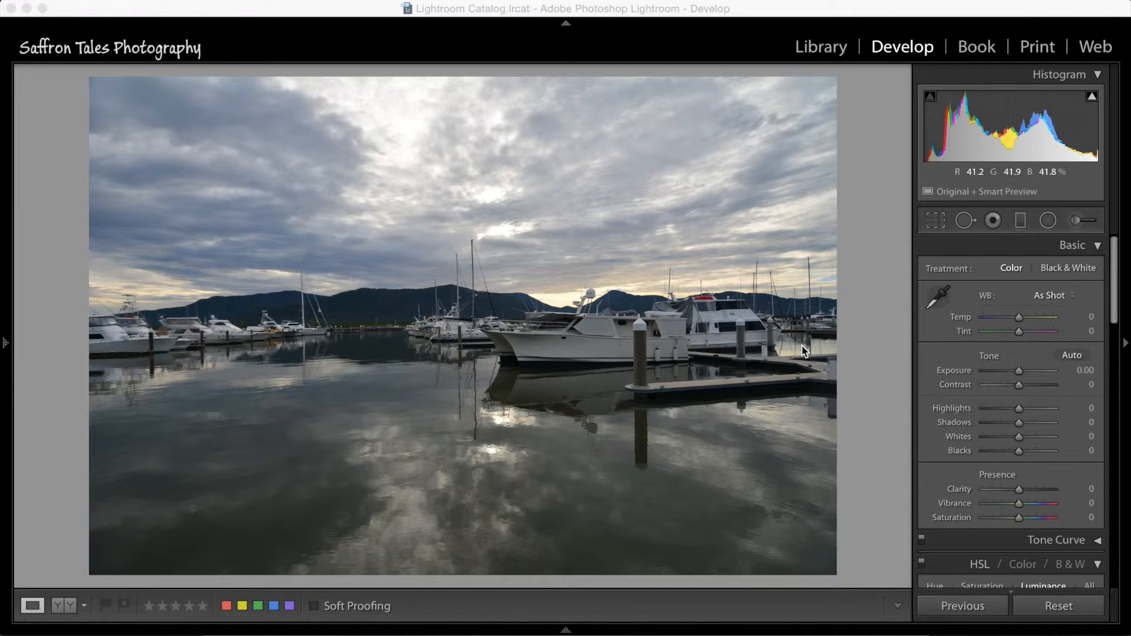
Compare the unedited marina photo with its finished edited version, then return to the unedited photo.
left_click(1073, 238)
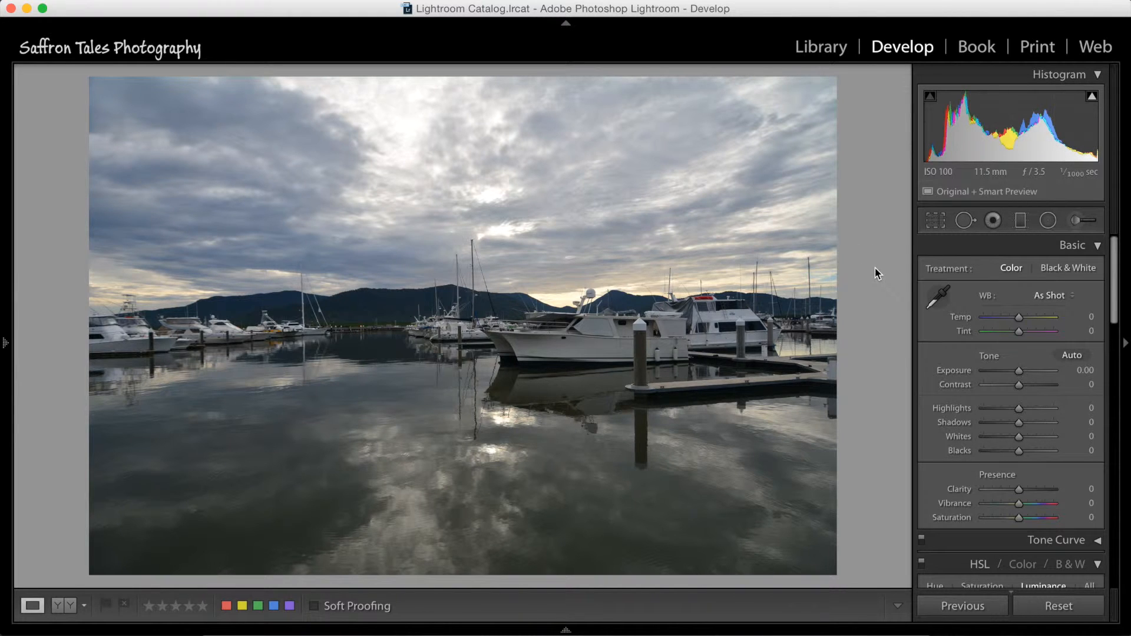
key("Right")
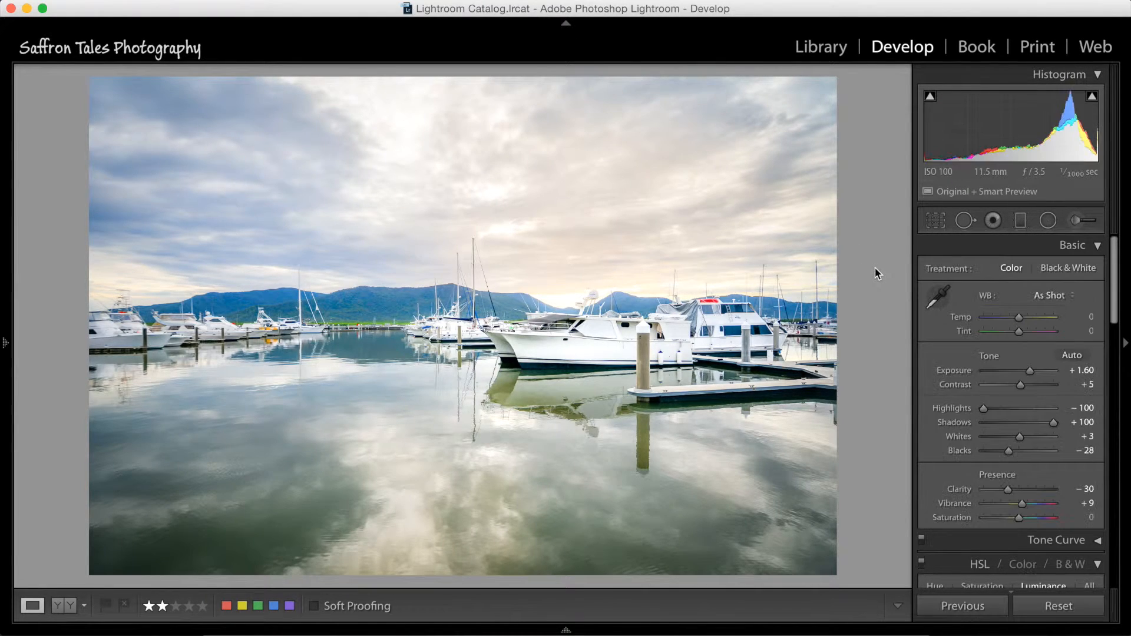
key("Right")
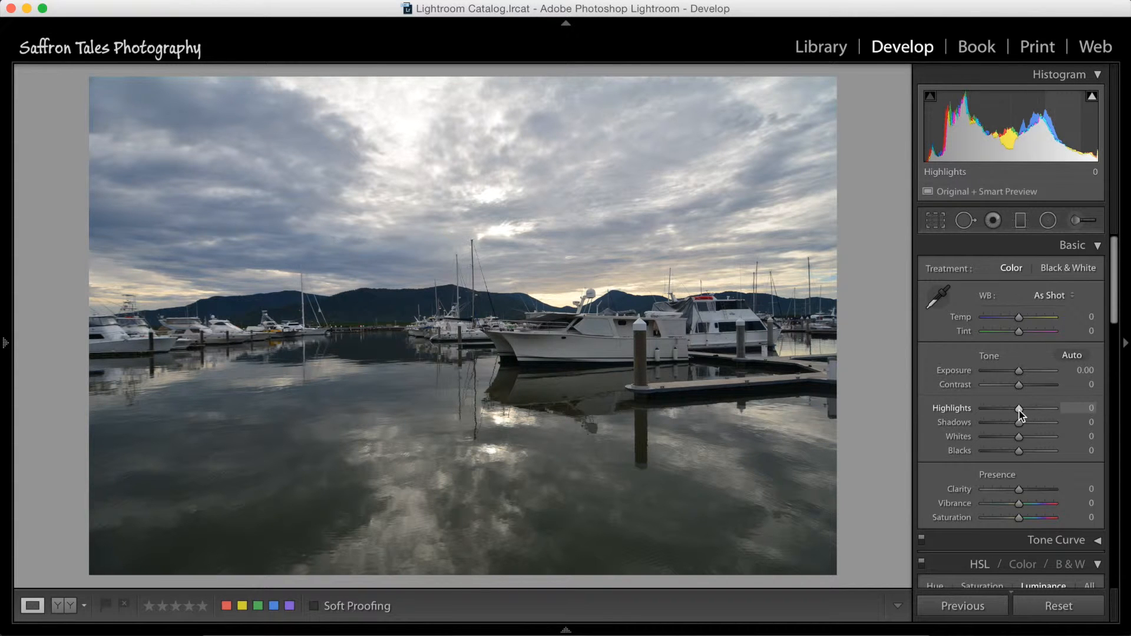
Set the photo's highlights to -100, shadows to +100, whites to +13 and blacks to -36.
left_click_drag(1019, 408, 977, 420)
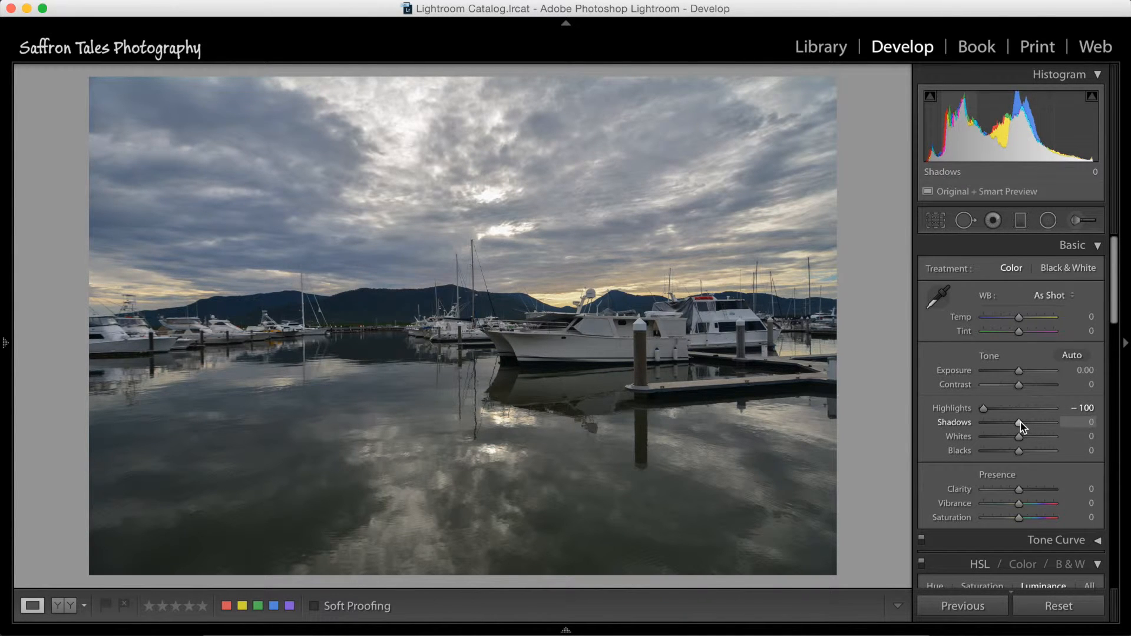
left_click_drag(1025, 422, 1058, 424)
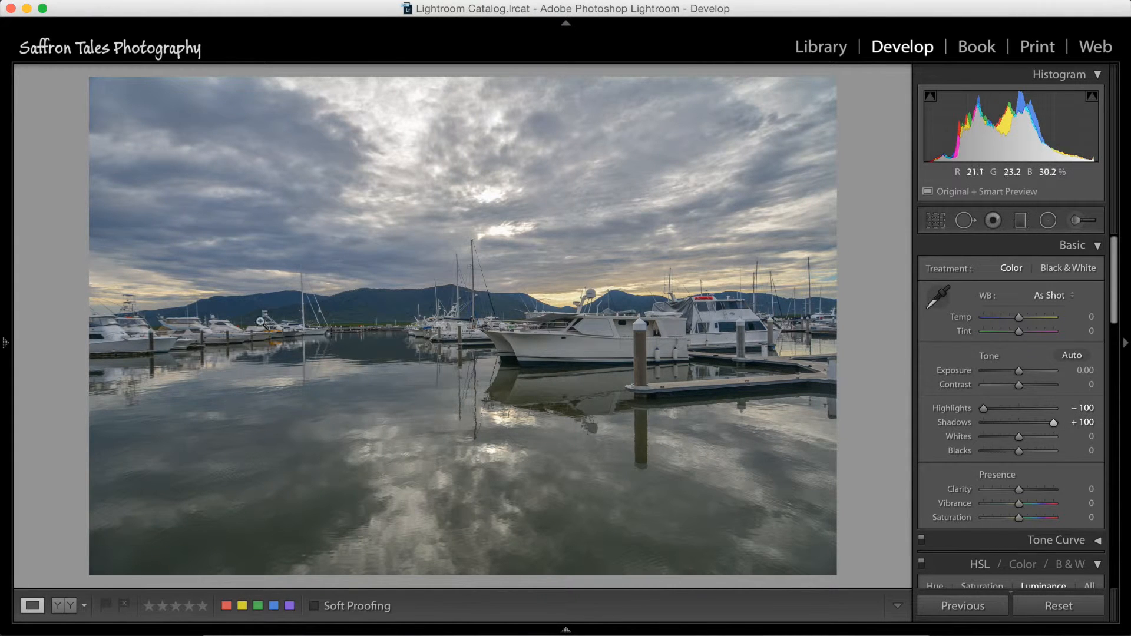
left_click(1019, 436, "alt")
mouse_move(1022, 436)
left_mouse_down()
mouse_move(1005, 452)
mouse_move(1022, 439)
left_mouse_up()
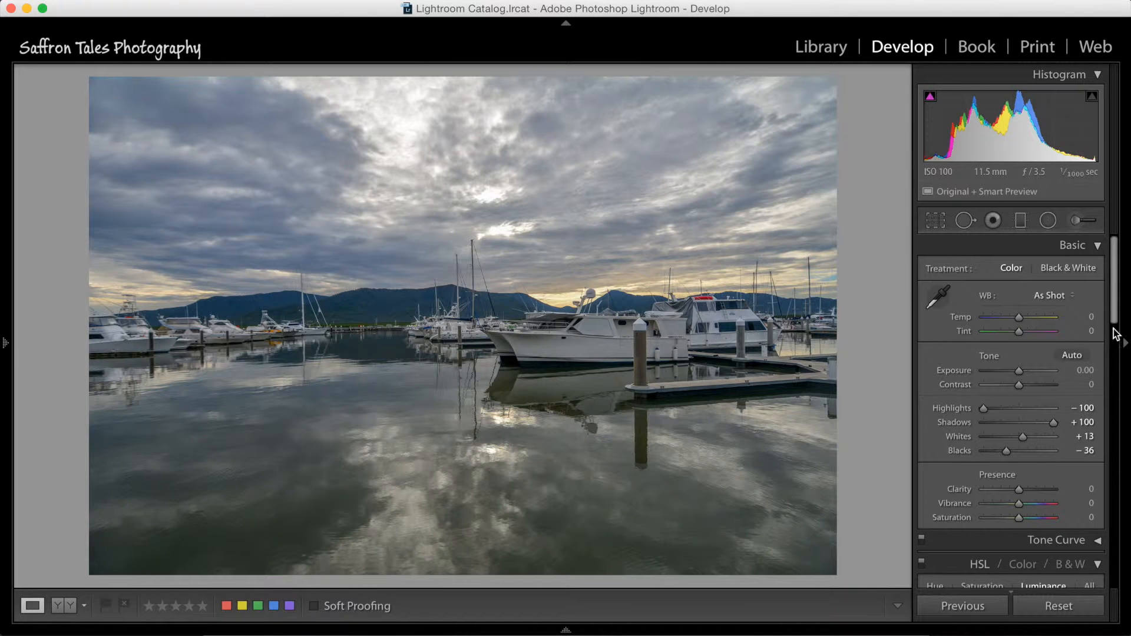
Raise the photo's exposure to +0.50 and its contrast to +9.
mouse_move(1115, 321)
left_mouse_down()
mouse_move(1113, 385)
mouse_move(1118, 302)
left_mouse_up()
left_click(1007, 326)
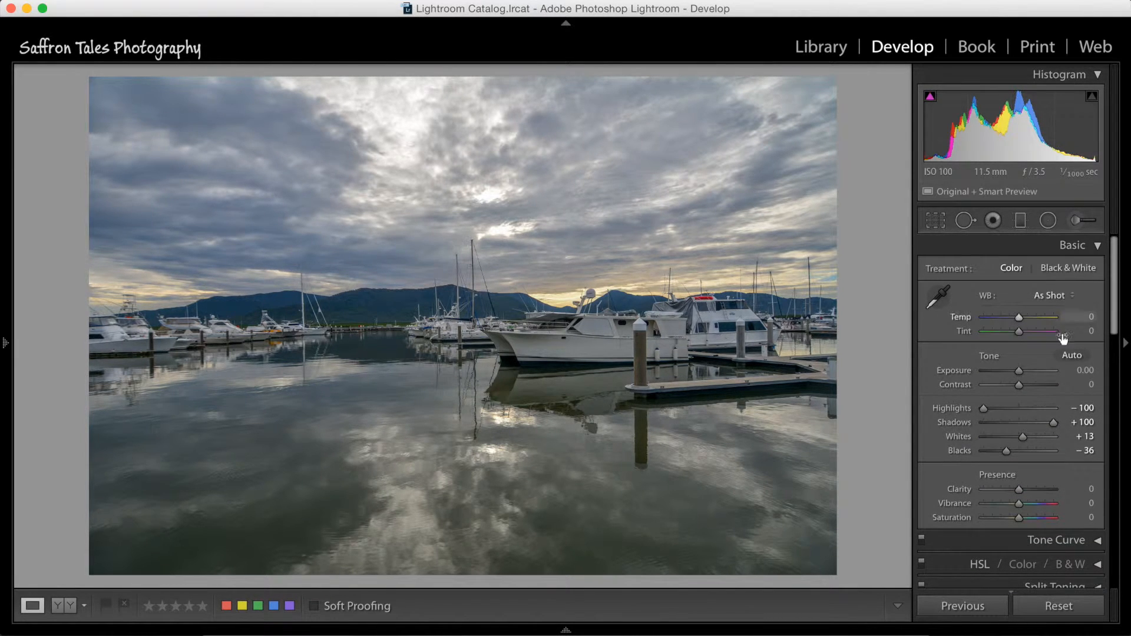
left_click_drag(1019, 371, 1025, 376)
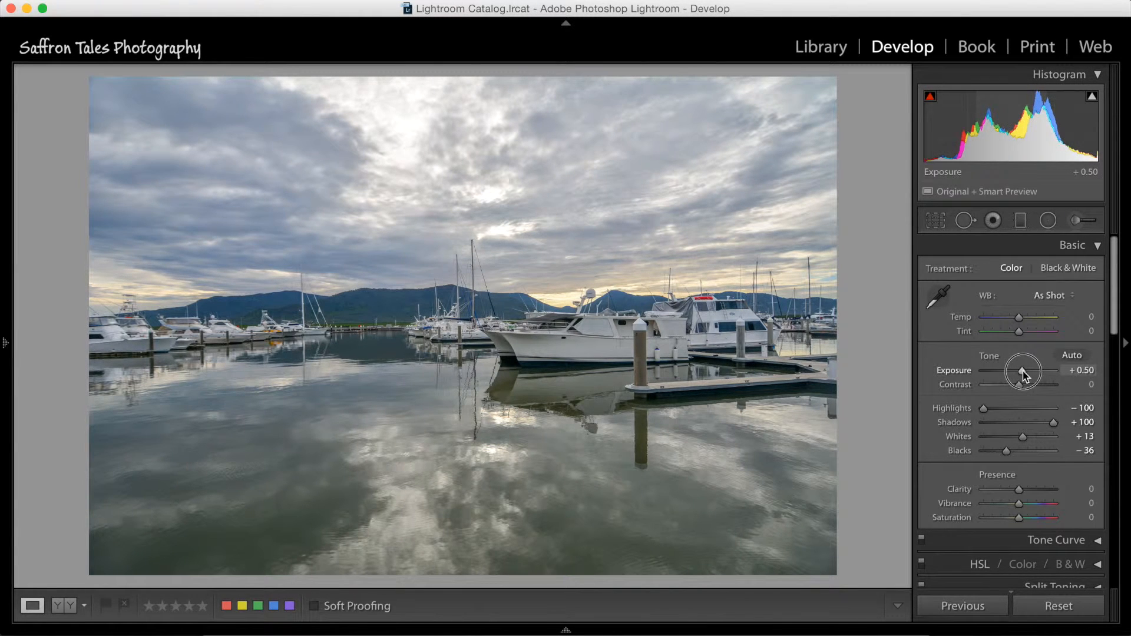
left_click_drag(1018, 387, 1021, 388)
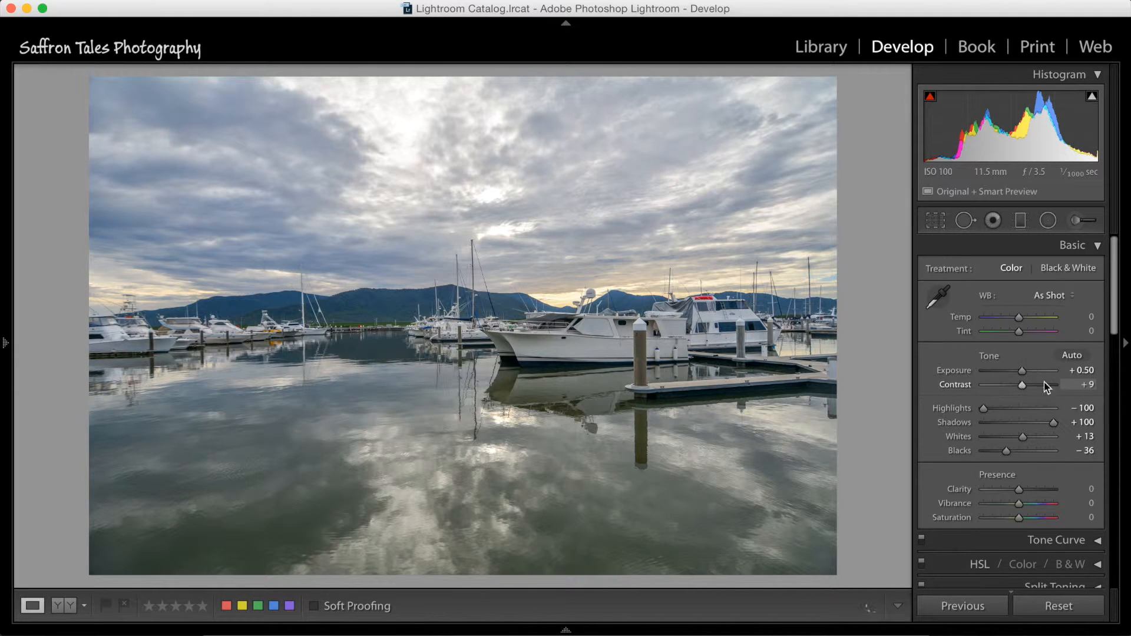
Apply the Medium Contrast point curve to the RGB tone curve and collapse the curve settings.
left_click_drag(1113, 320, 1113, 392)
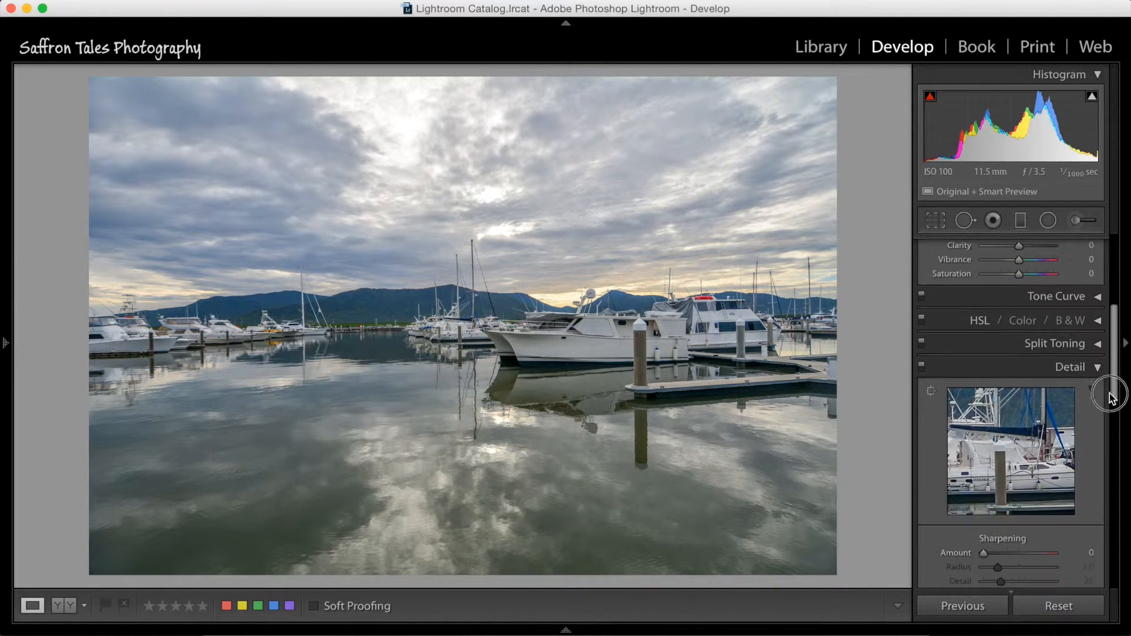
left_click(1034, 302)
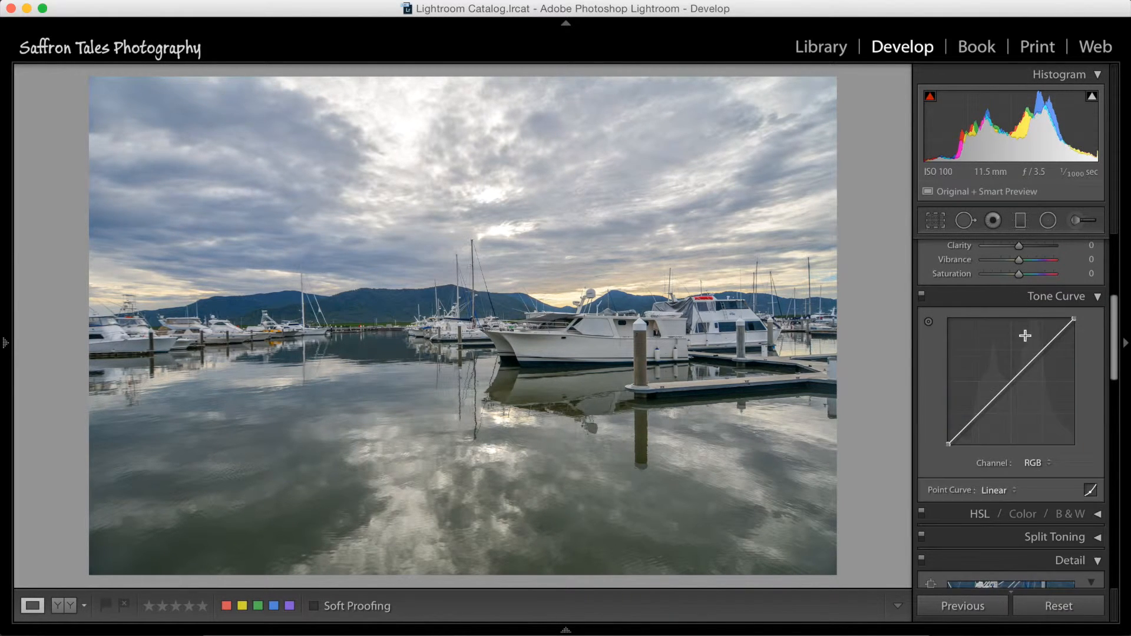
left_click(1001, 489)
left_click(1018, 497)
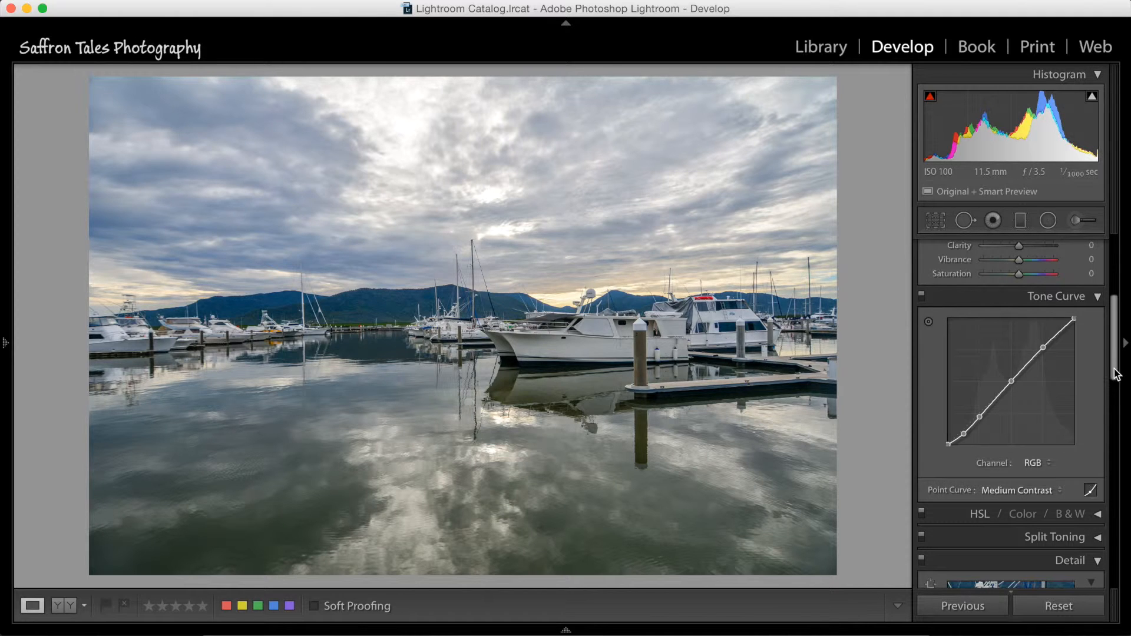
left_click(1047, 298)
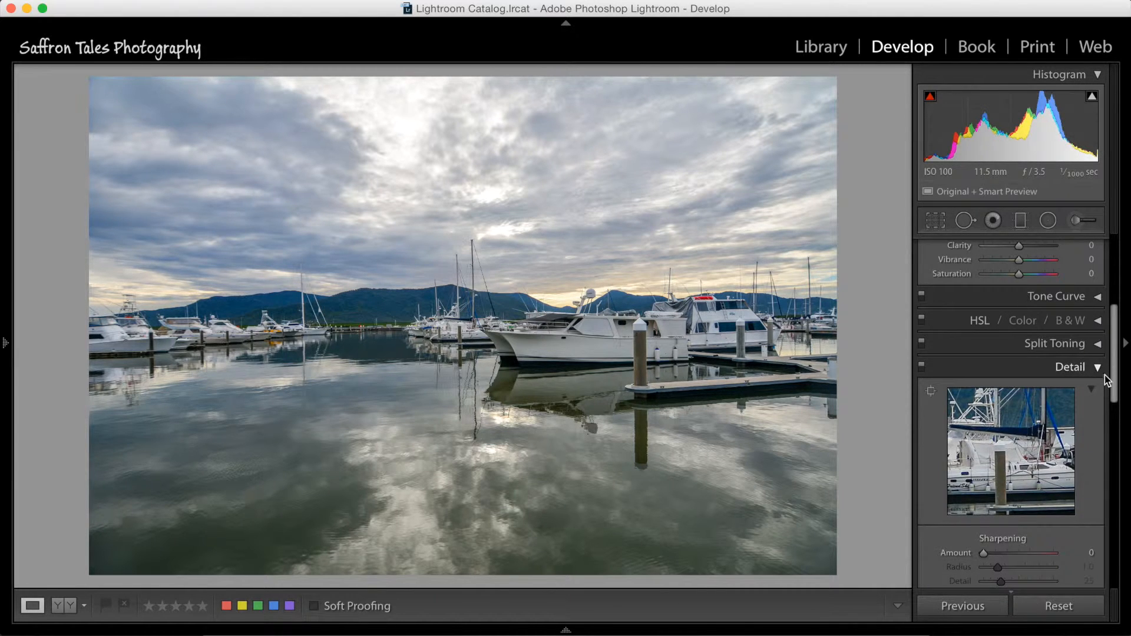
Sharpen the photo with an amount of 73 and masking of 54, previewing the mask to restrict sharpening to edges.
left_click_drag(1112, 404, 1111, 430)
left_click(985, 400)
left_click_drag(984, 398, 1021, 403)
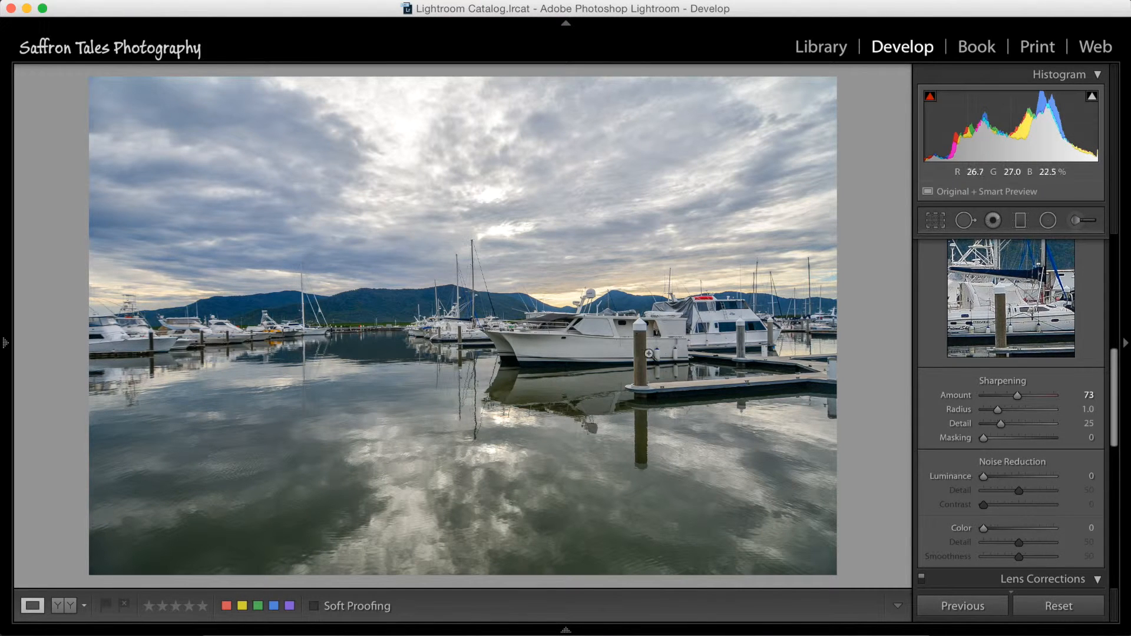
left_click_drag(985, 439, 1016, 440)
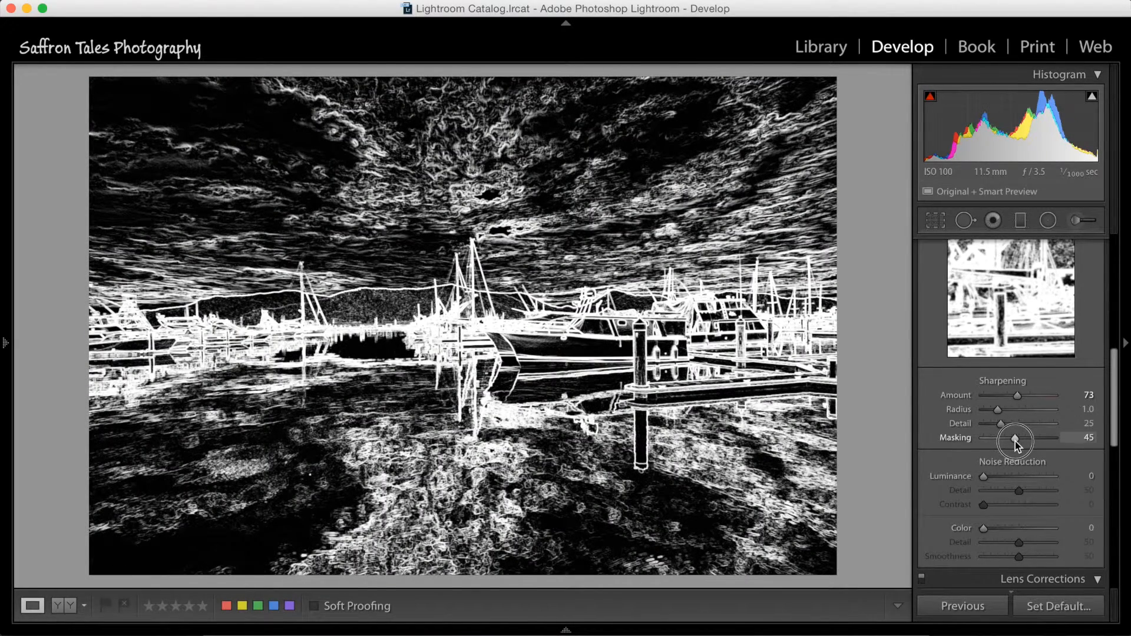
left_click_drag(1015, 440, 1022, 440)
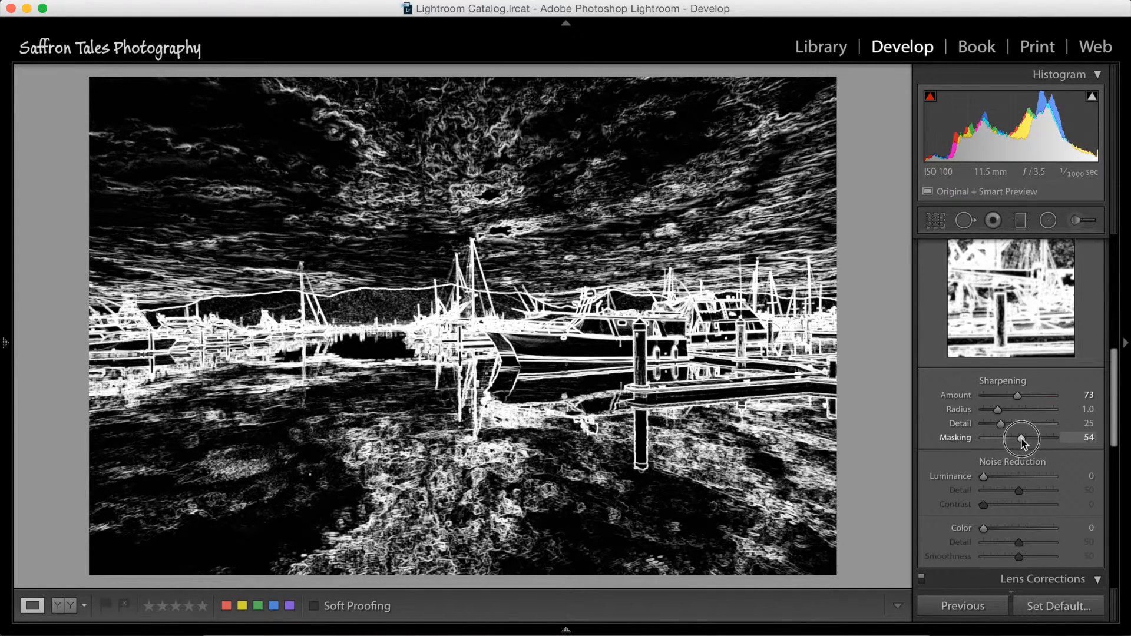
left_click_drag(1021, 441, 1020, 439)
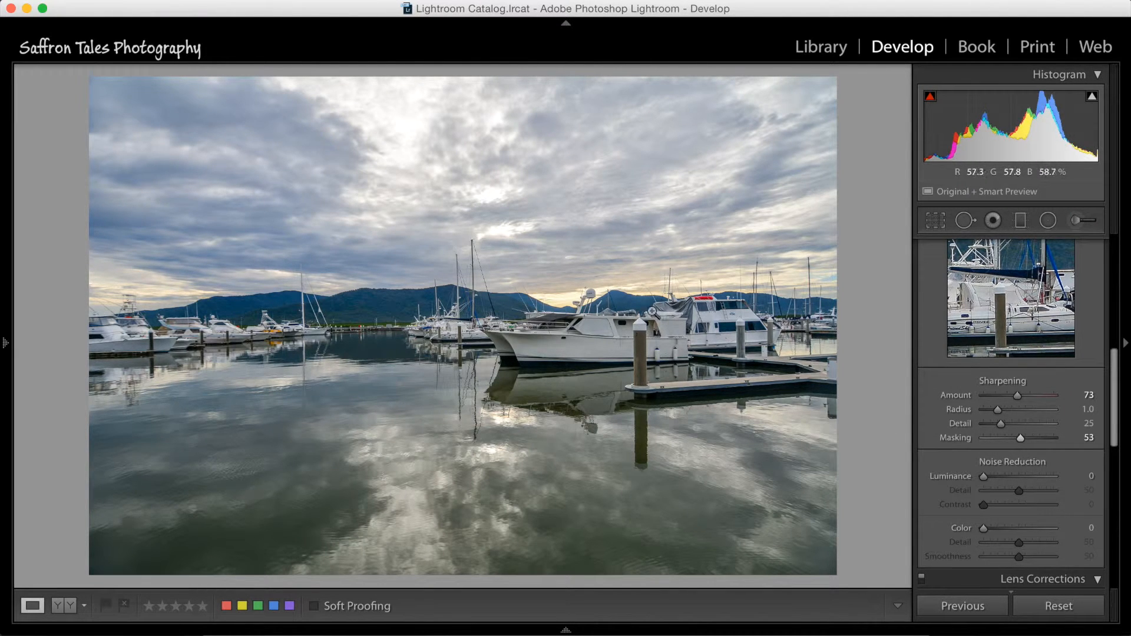
key("alt")
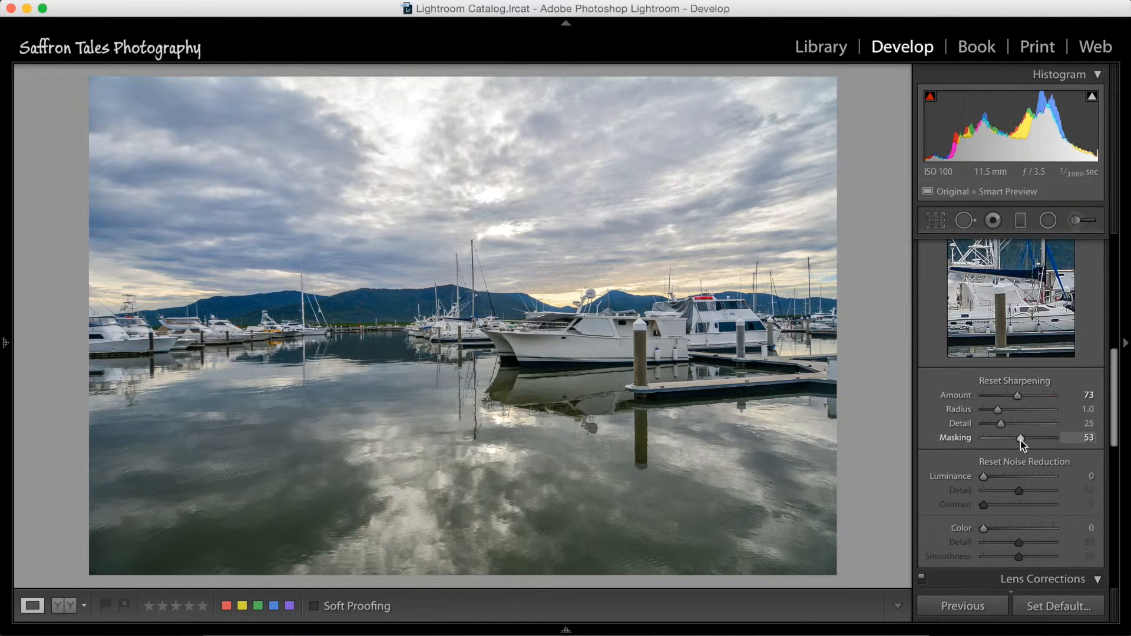
left_click_drag(1021, 442, 1021, 443)
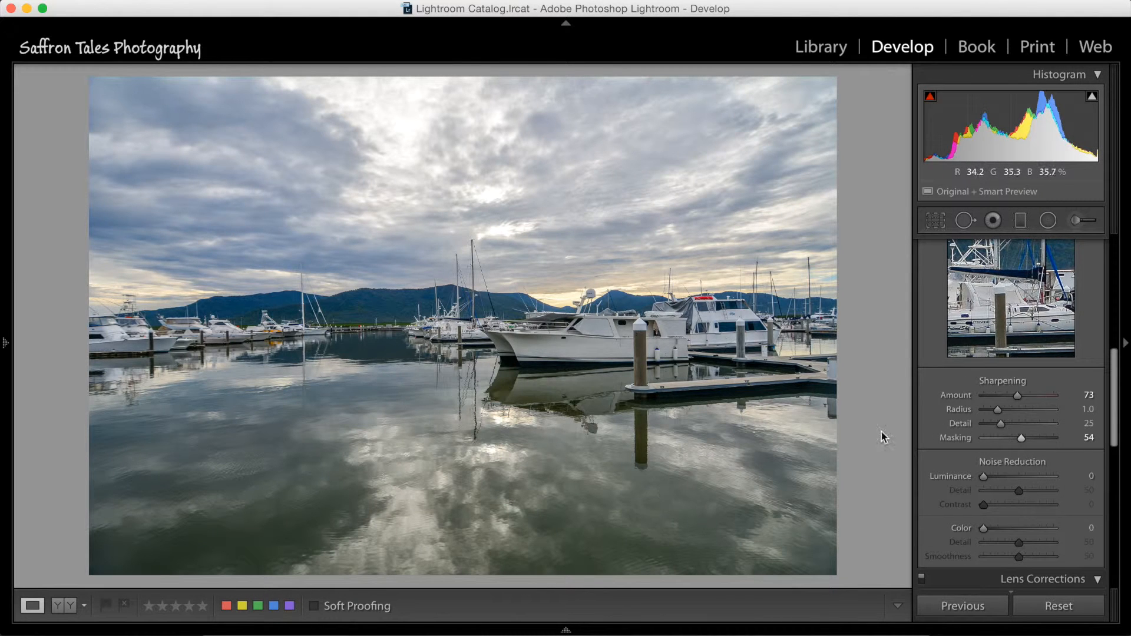
Enable lens profile corrections and remove chromatic aberration.
left_click_drag(1115, 419, 1118, 487)
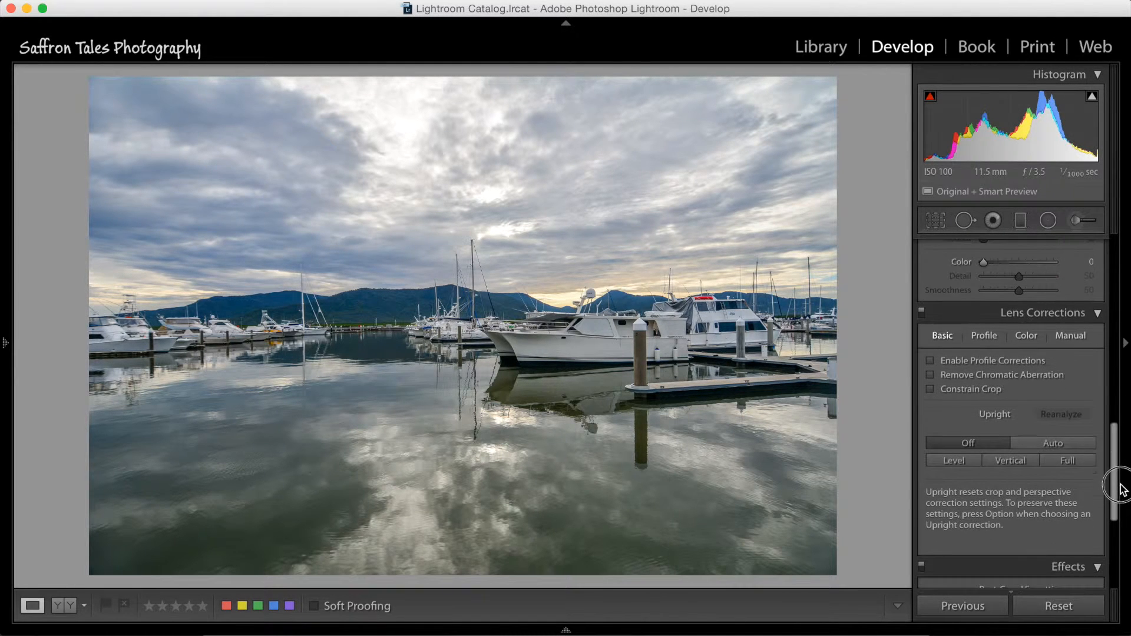
left_click(1019, 365)
left_click(1013, 377)
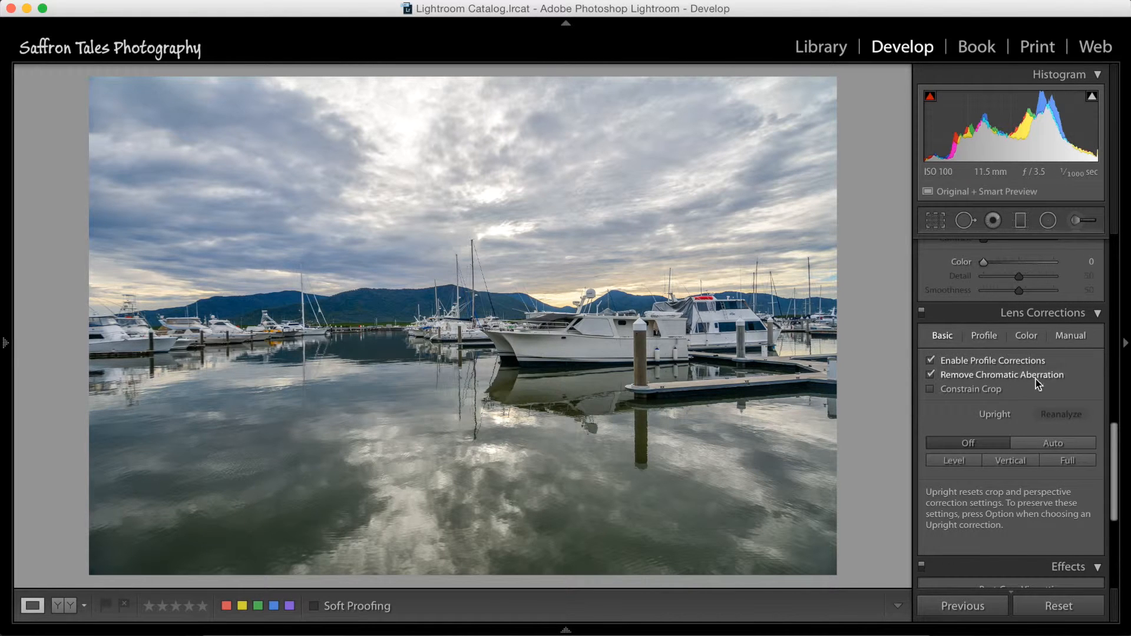
Straighten the photo along the distant waterline to an angle of 0.46 and apply the crop.
left_click_drag(1112, 461, 1120, 268)
left_click(937, 222)
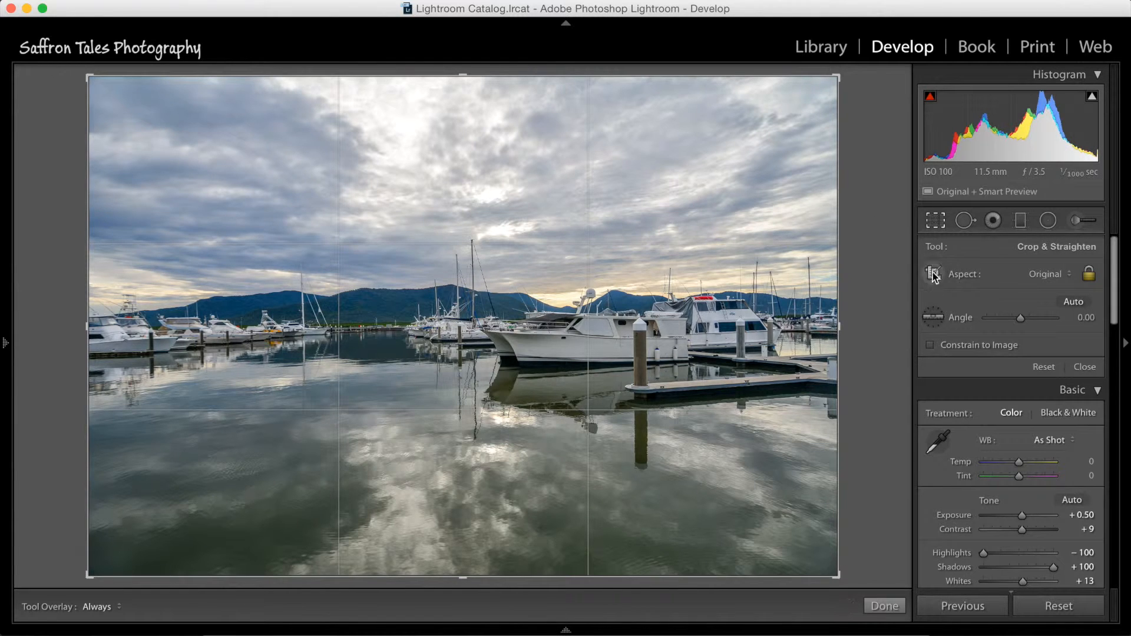
left_click(933, 317)
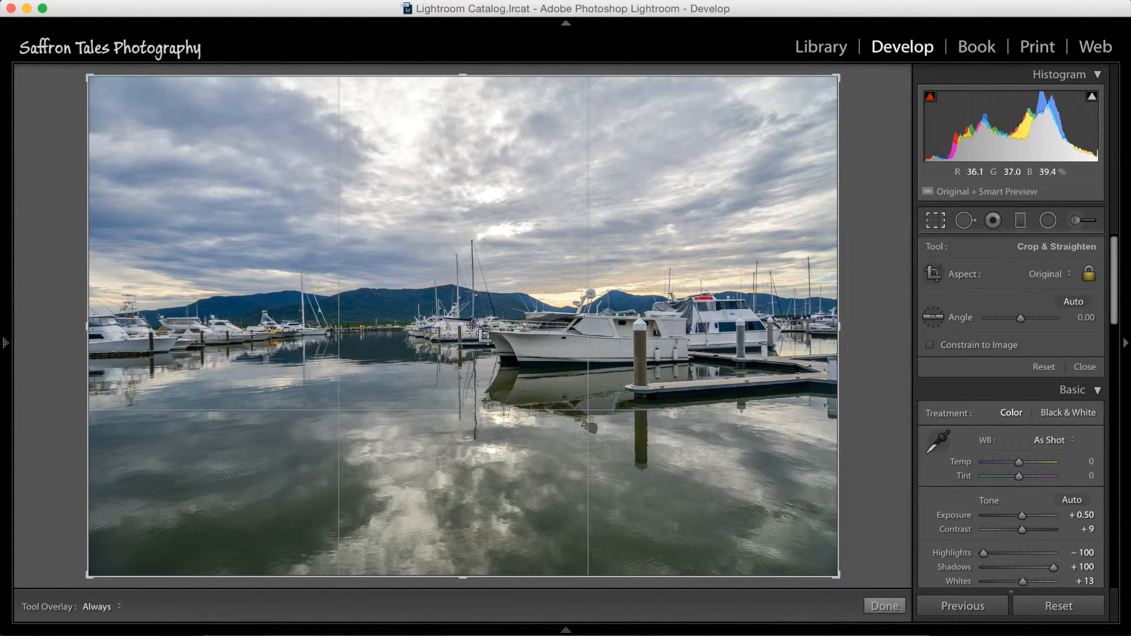
mouse_move(93, 335)
left_mouse_down()
mouse_move(751, 307)
mouse_move(876, 329)
left_mouse_up()
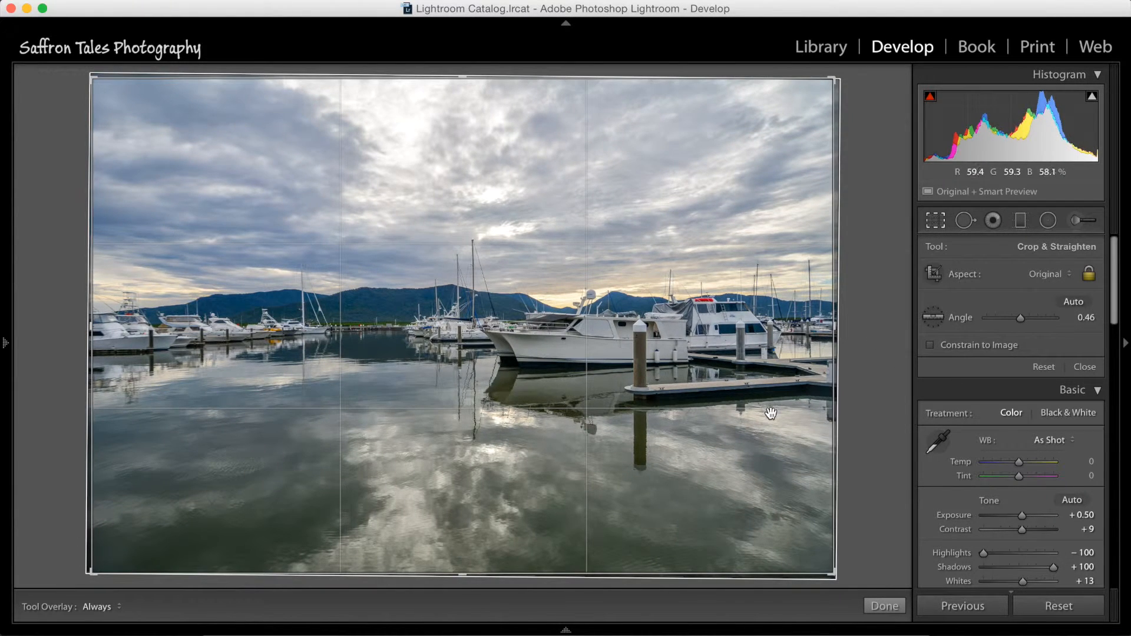
left_click(883, 607)
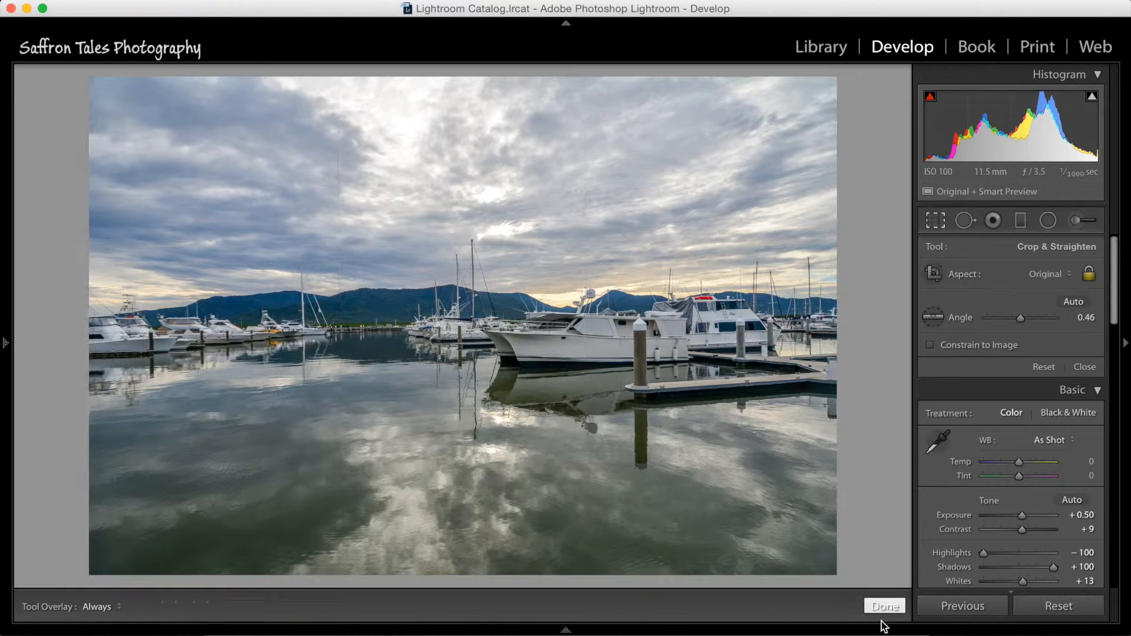
left_click_drag(1114, 331, 1088, 536)
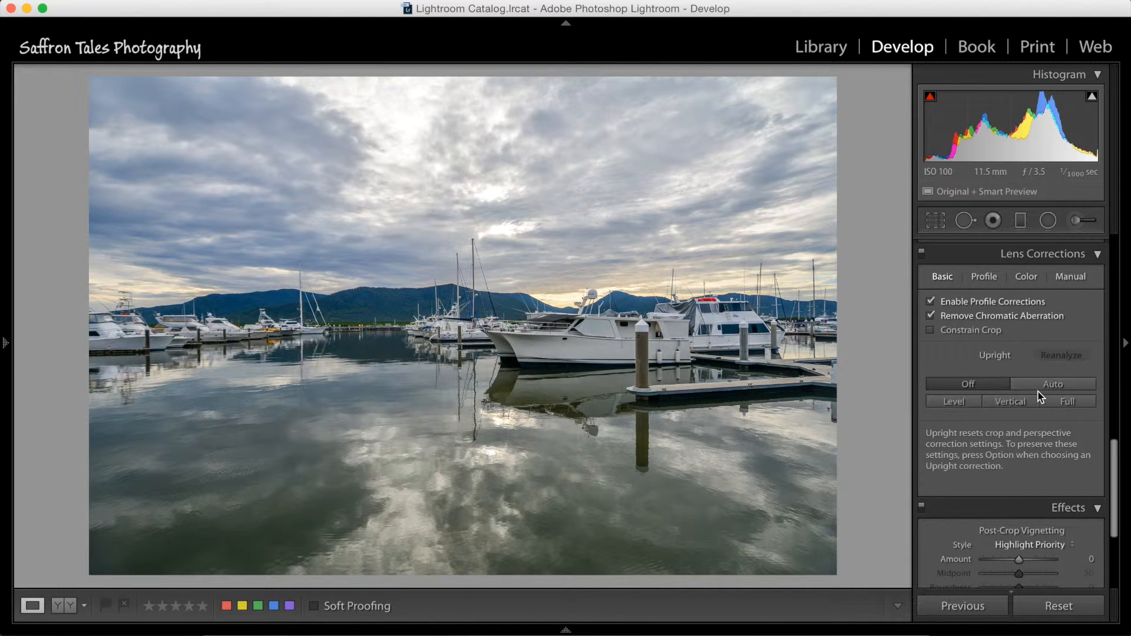
left_click_drag(1113, 505, 1113, 301)
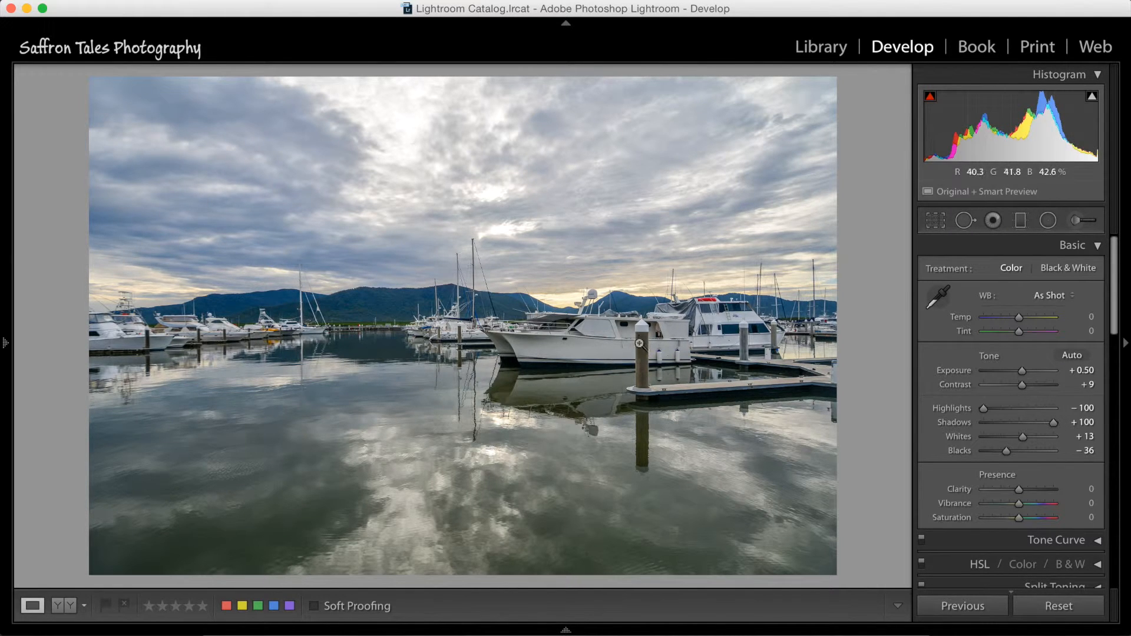
Draw a radial filter with zeroed effect settings over the bright sky above the boats, then narrow and tilt the ellipse slightly clockwise.
left_click(1048, 222)
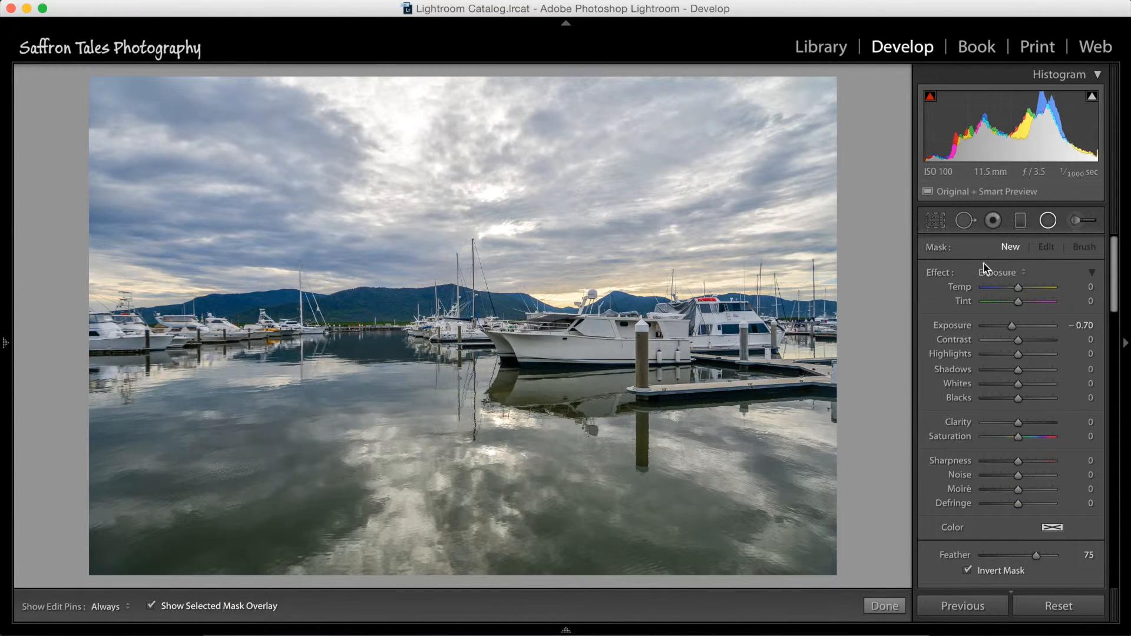
double_click(945, 273)
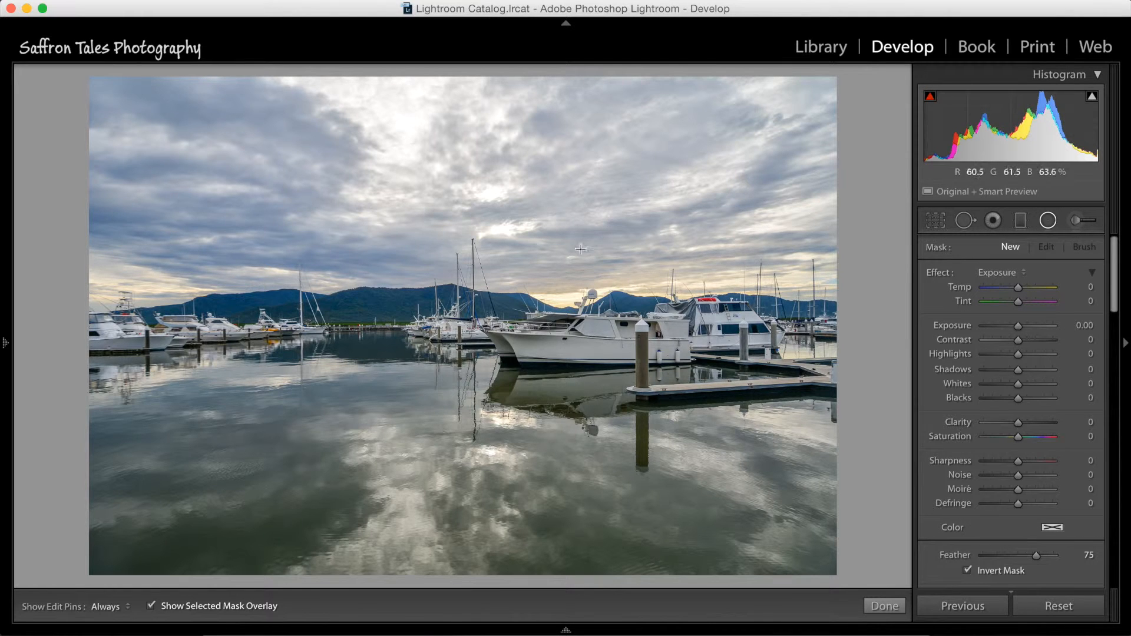
left_click_drag(575, 259, 822, 323)
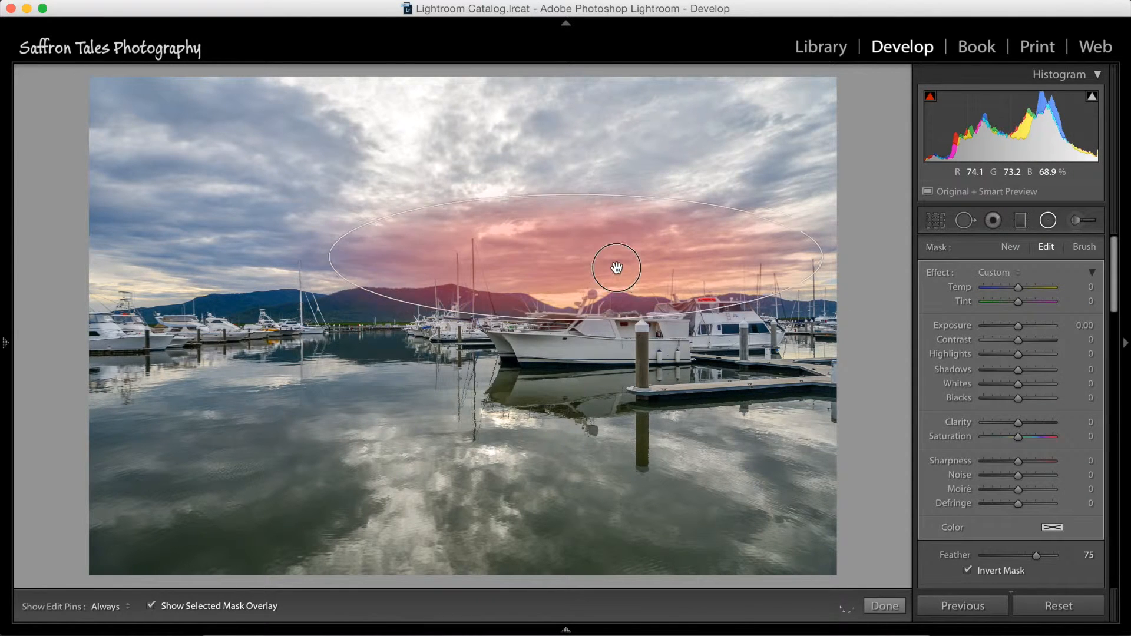
left_click_drag(825, 247, 789, 268)
left_click_drag(560, 267, 567, 282)
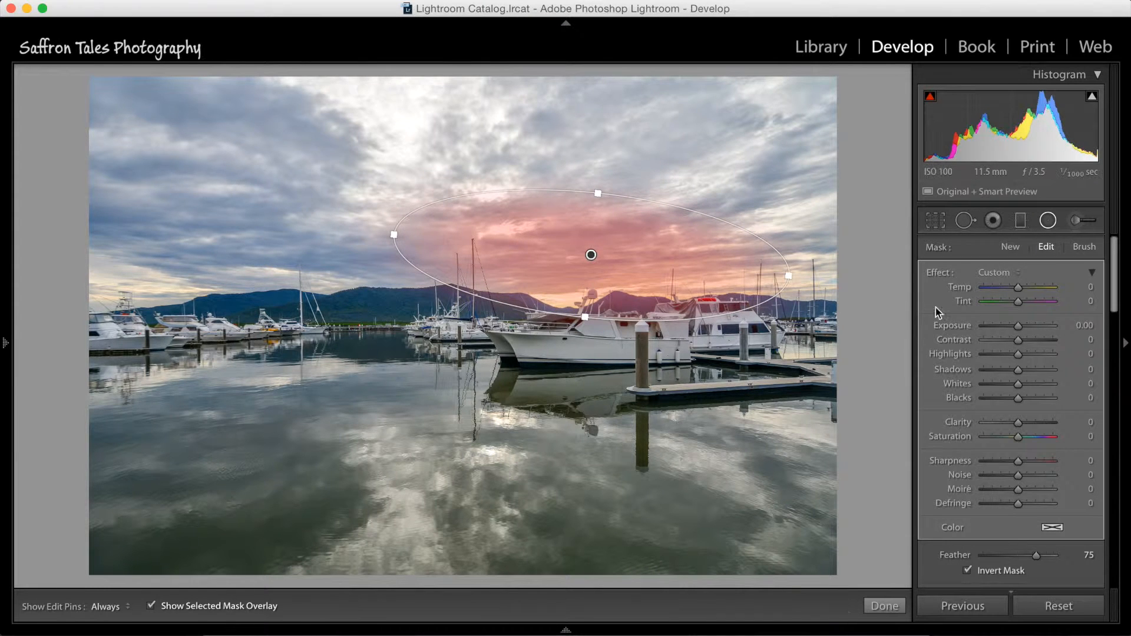
Warm the radial filter's sky area with temperature 39 and tint 24, hide the mask overlay and finish the filter.
left_click_drag(1020, 289, 1034, 290)
left_click(257, 609)
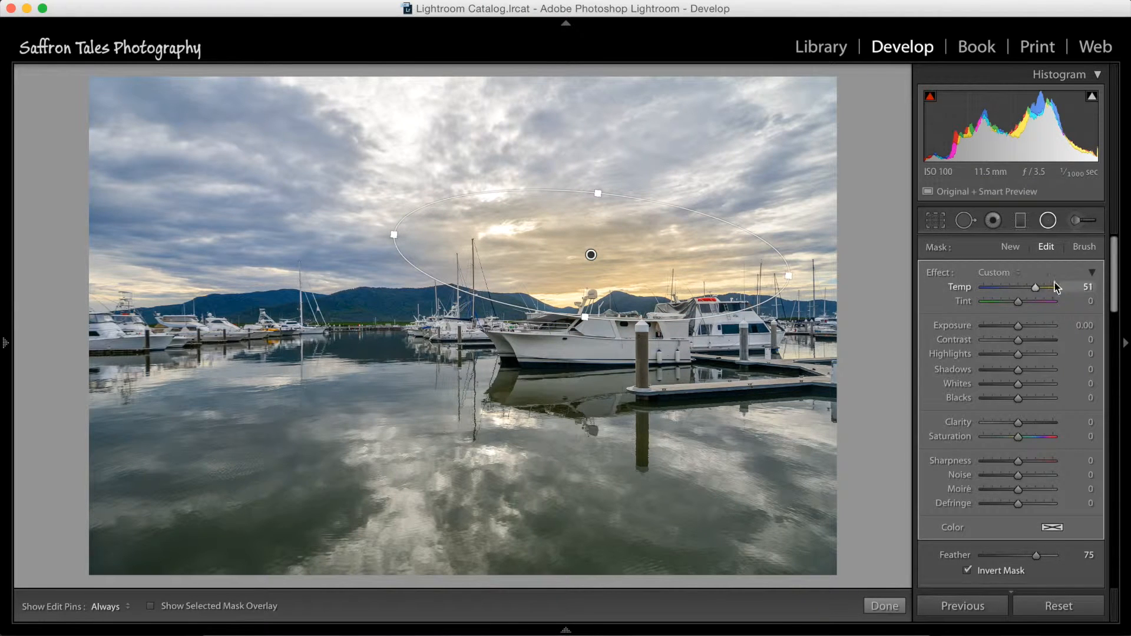
left_click_drag(1037, 293, 1026, 304)
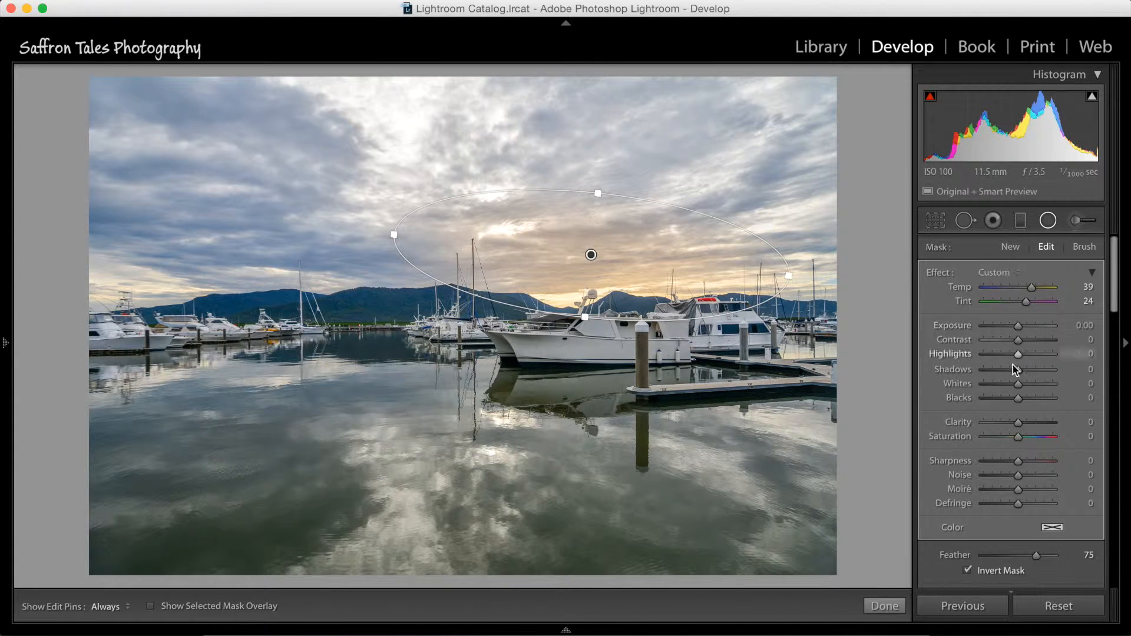
left_click(884, 606)
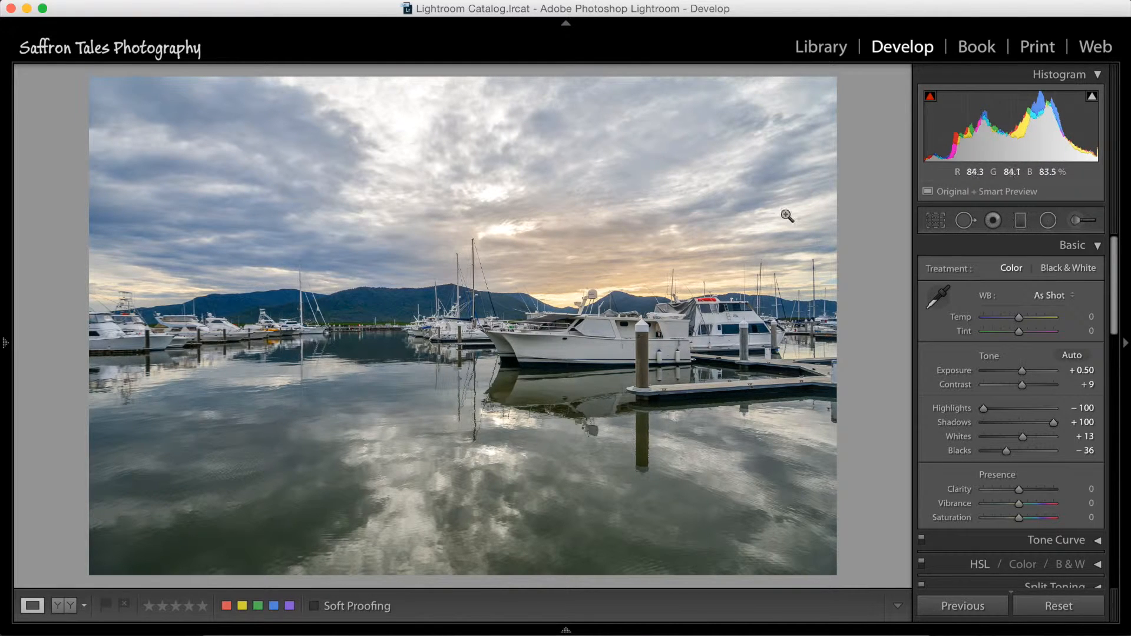
Draw a second radial filter as a wide ellipse over the upper sky, then move it and tilt it clockwise.
left_click(1048, 220)
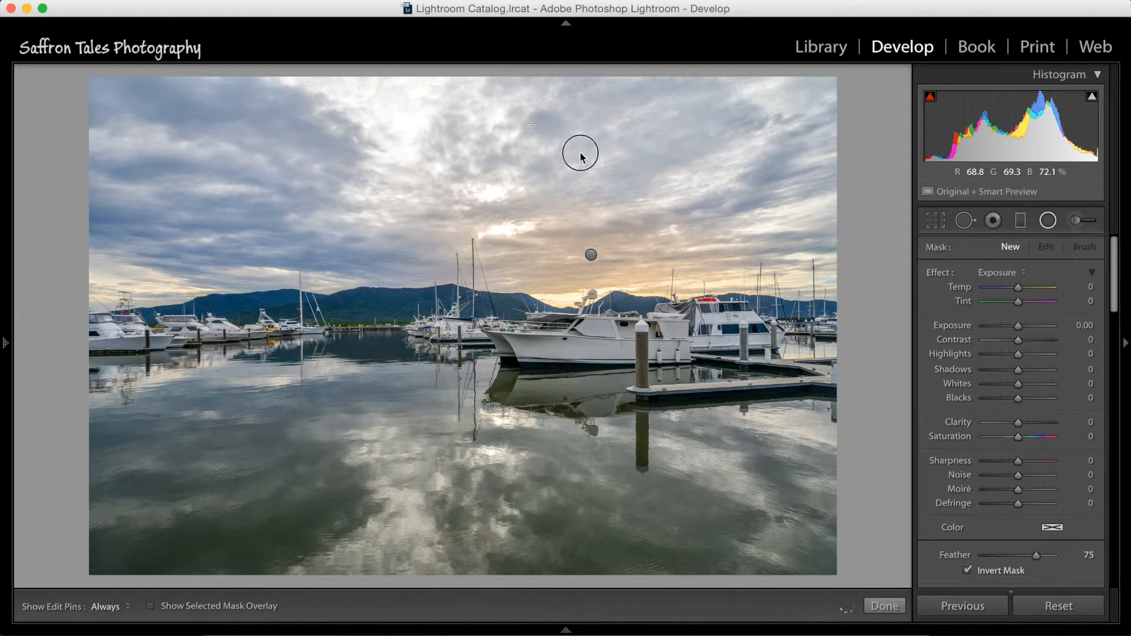
left_click_drag(775, 251, 870, 208)
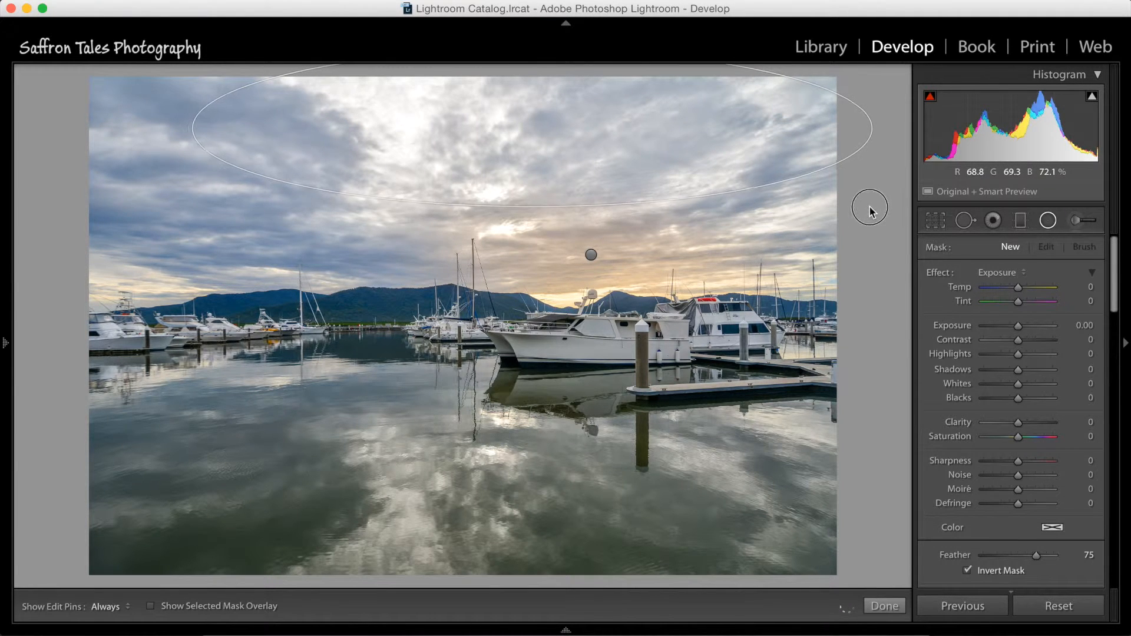
left_click_drag(738, 154, 791, 193)
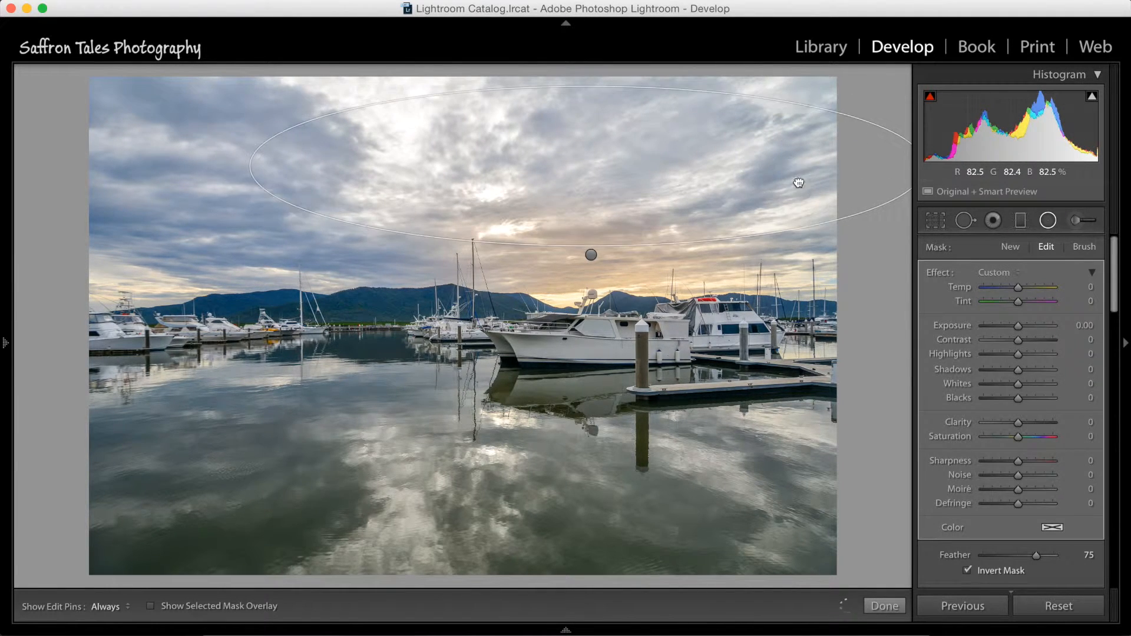
left_click_drag(865, 124, 917, 200)
left_click_drag(787, 215, 812, 210)
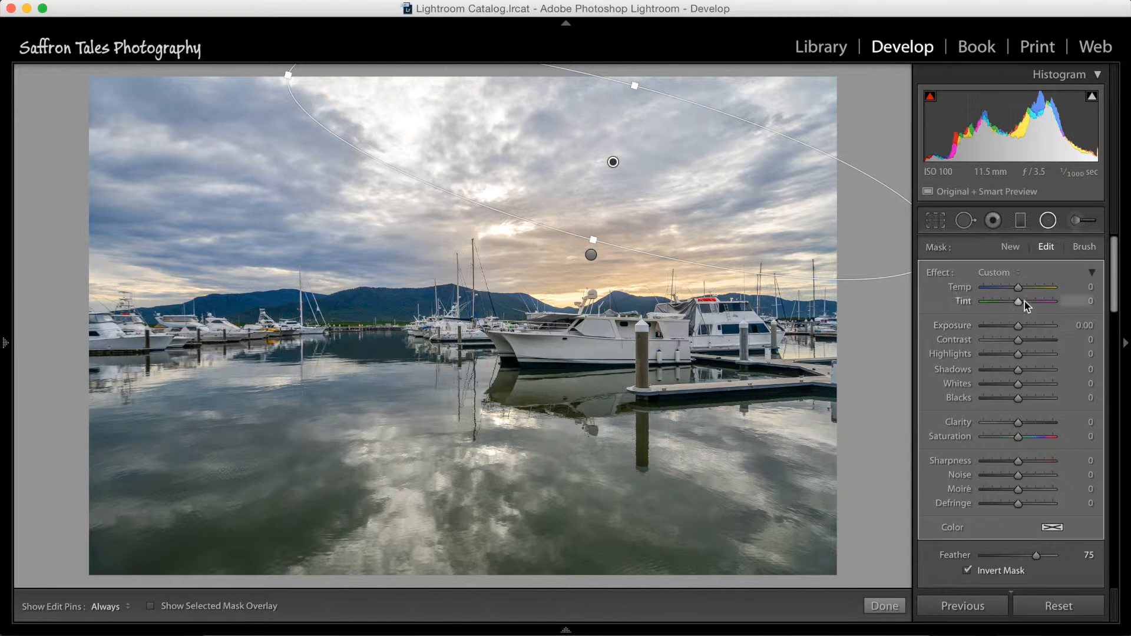
Warm the second sky filter with temperature 34 and tint 18, reposition and enlarge its ellipse over the sunlit clouds, and finish the filter.
mouse_move(1020, 291)
left_mouse_down()
mouse_move(1029, 289)
mouse_move(1022, 303)
left_mouse_up()
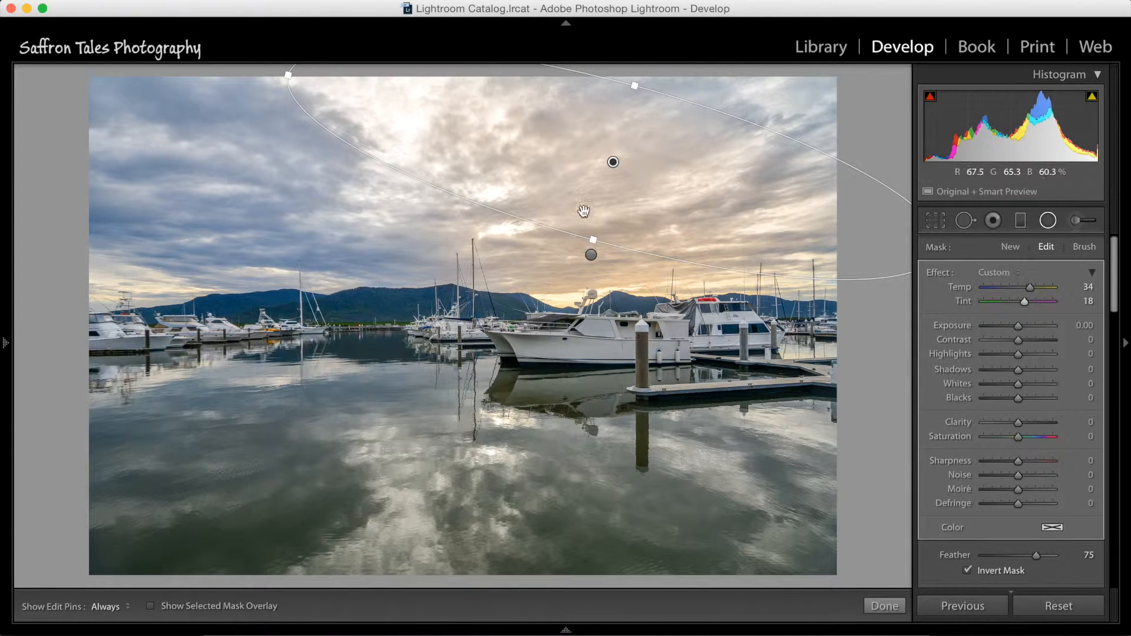
left_click_drag(610, 166, 574, 157)
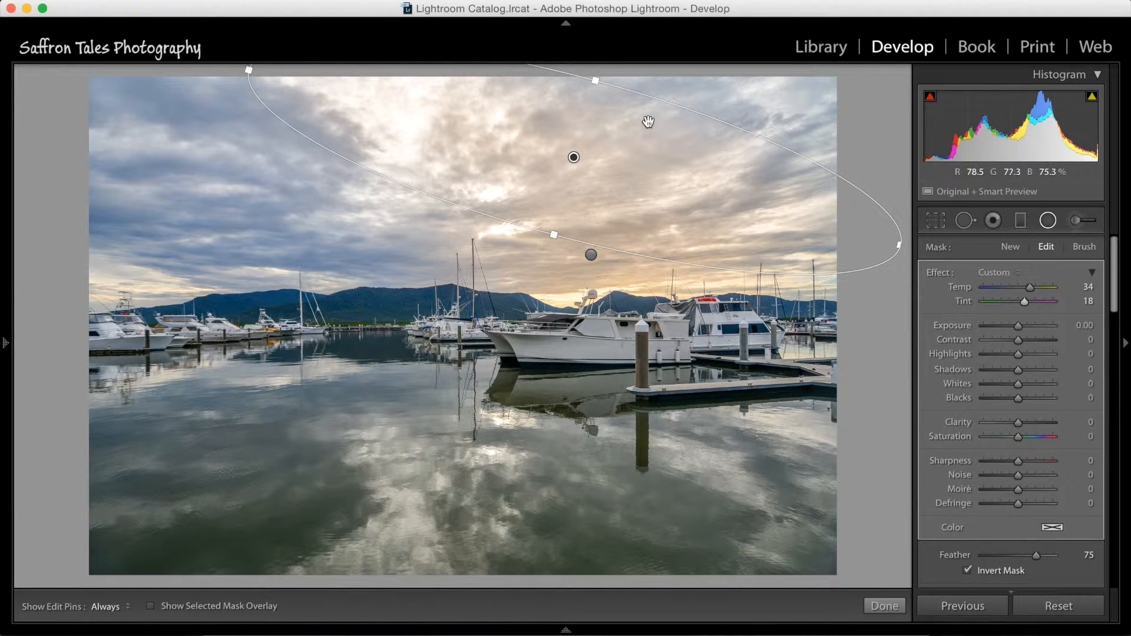
mouse_move(602, 83)
left_mouse_down()
mouse_move(618, 71)
mouse_move(603, 85)
left_mouse_up()
left_click_drag(644, 182, 675, 180)
left_click_drag(582, 232, 706, 204)
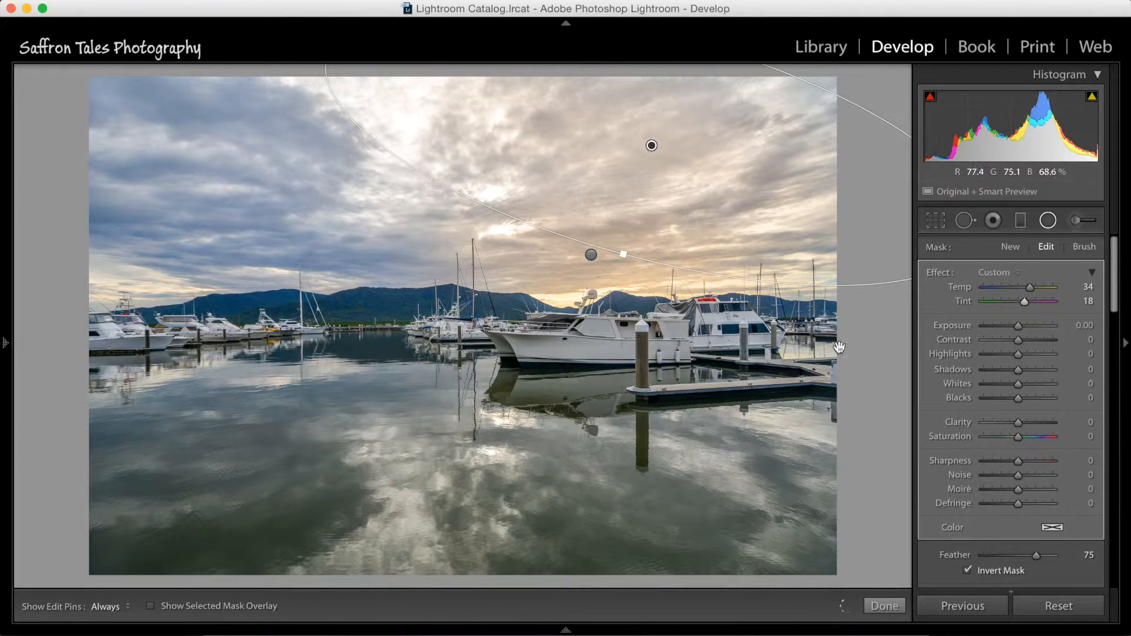
left_click(884, 606)
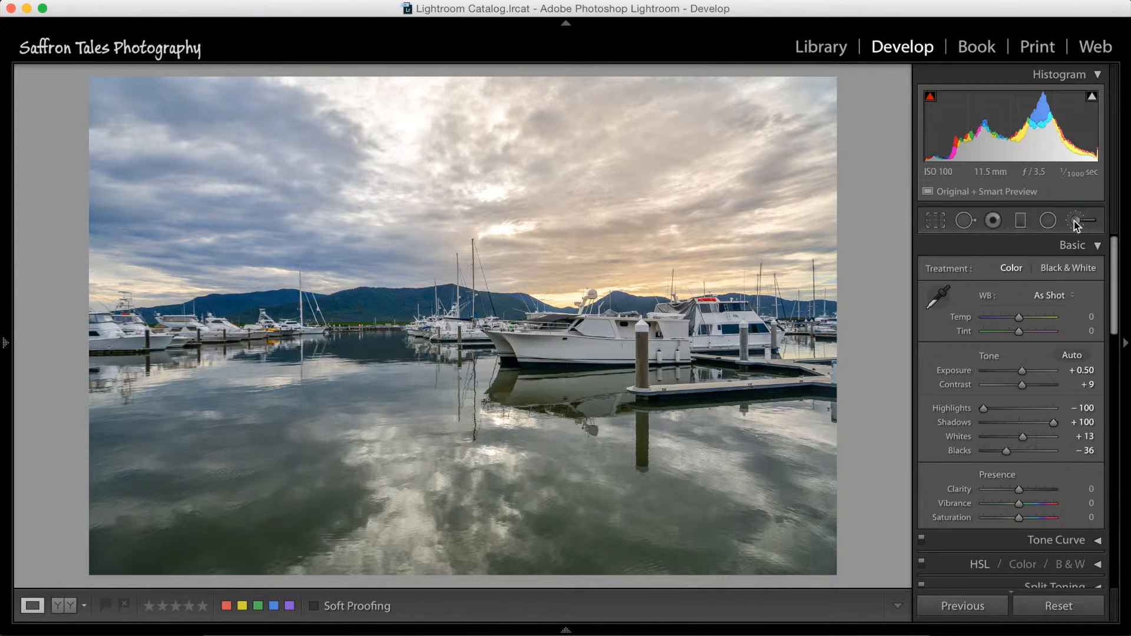
key("k")
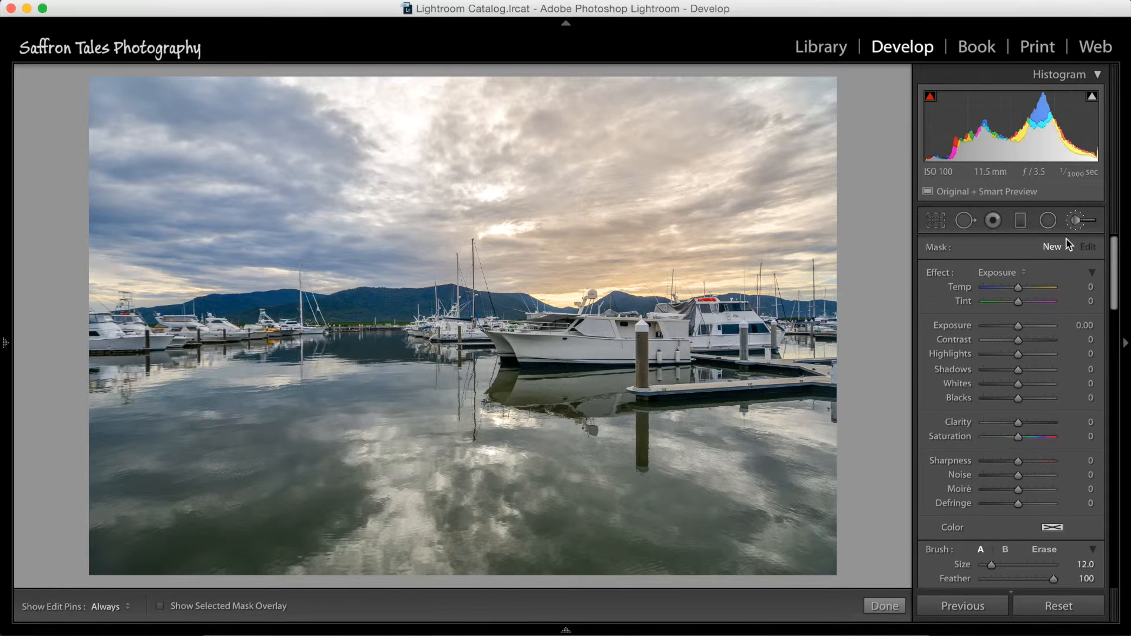
left_click(1049, 223)
left_click_drag(368, 442, 648, 570)
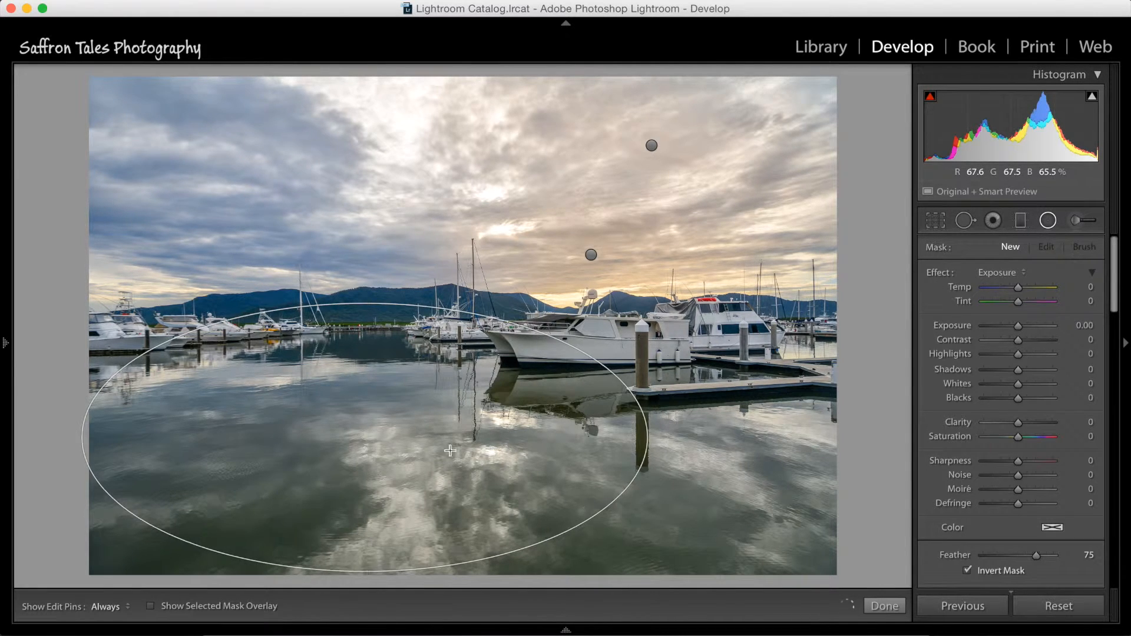
left_click_drag(429, 442, 497, 491)
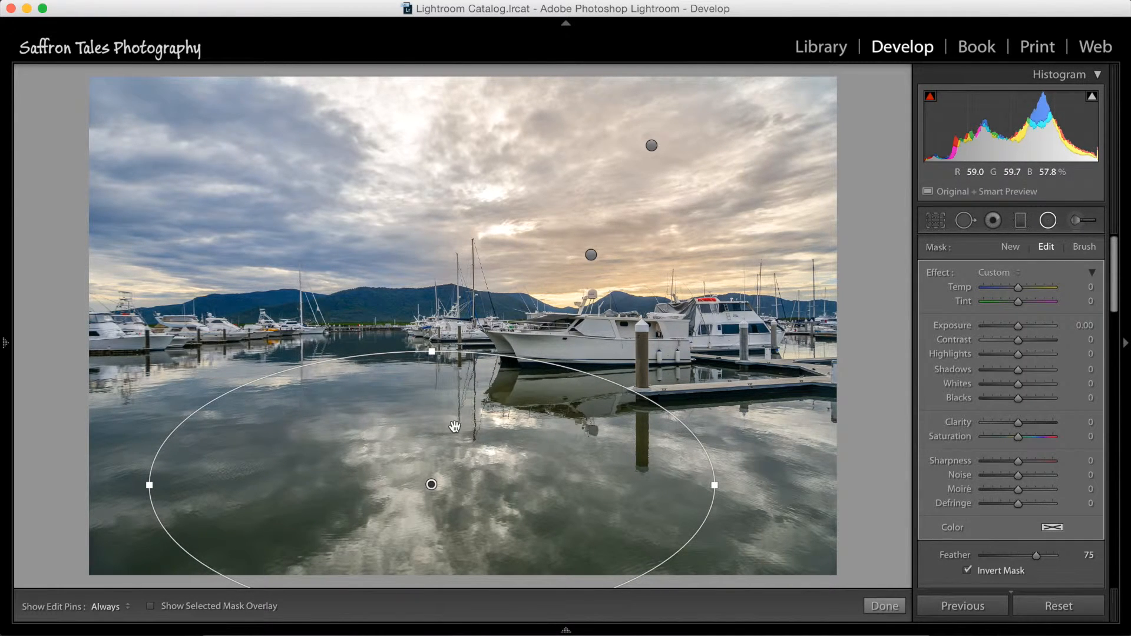
left_click_drag(459, 451, 474, 429)
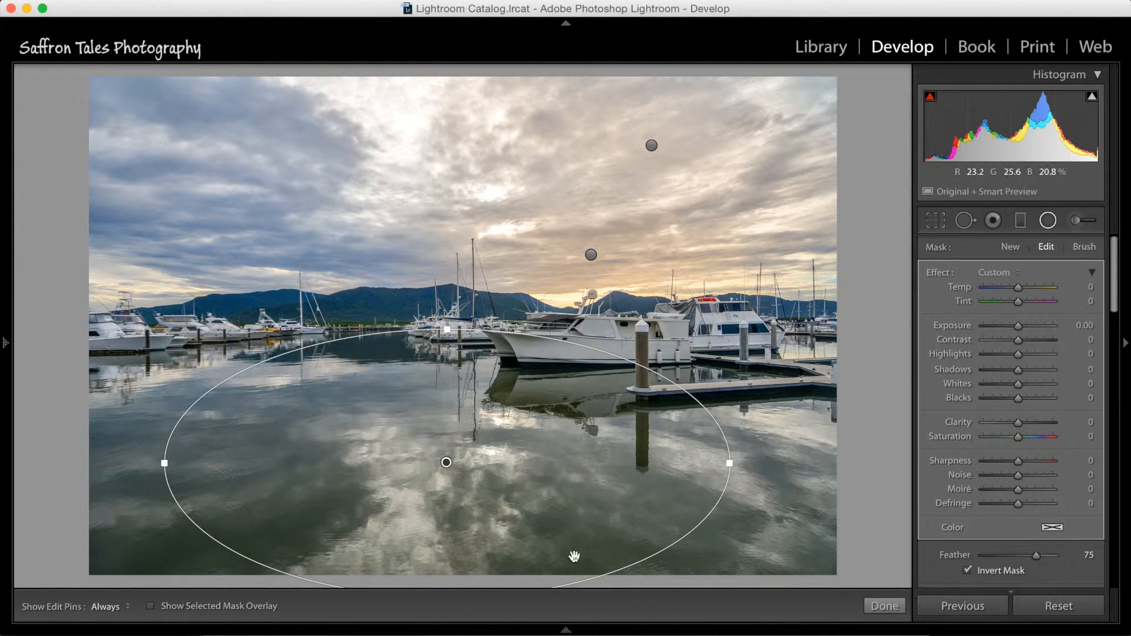
right_click(447, 463)
key("Down")
key("Down")
key("Return")
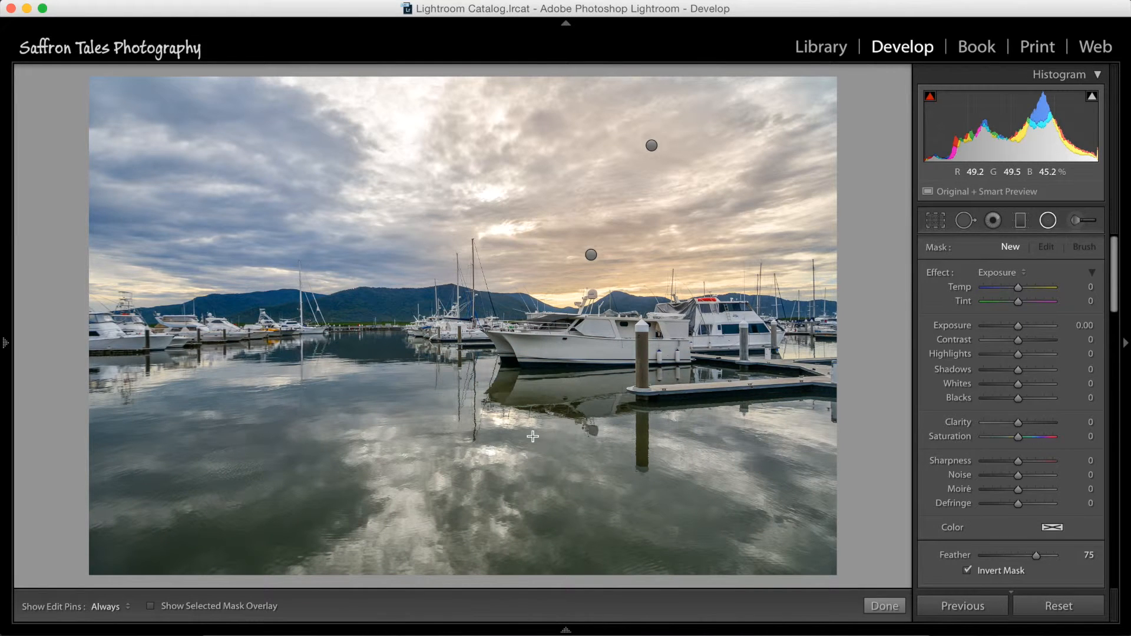
Set the new local adjustment to temperature 18, tint 5 and exposure 0.39.
left_click_drag(1021, 293, 1021, 303)
left_click(1027, 289)
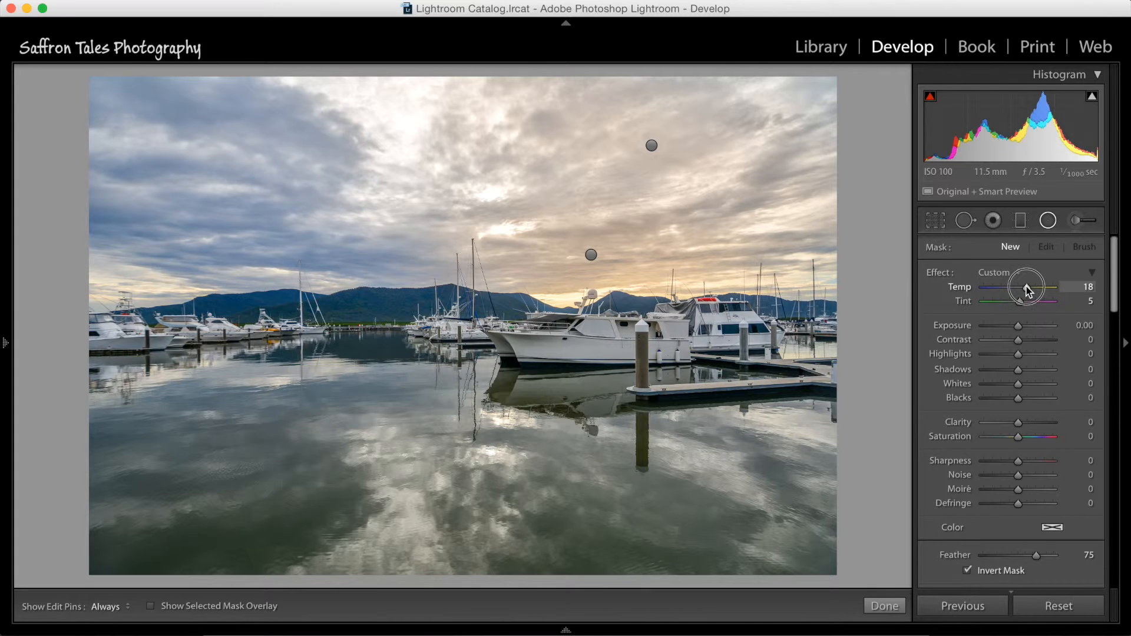
left_click(1019, 328)
left_click_drag(1019, 332, 1023, 332)
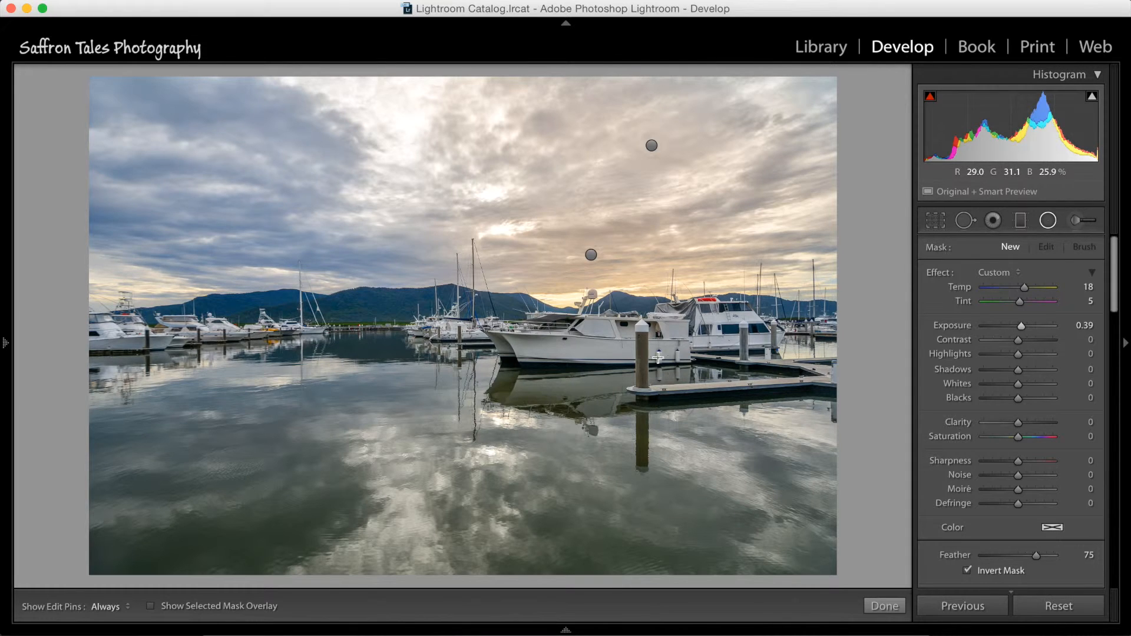
Brush the adjustment over the bright water reflections and patches of sky with sizes 25 and 13, then check the mask overlay and hide it.
left_click(1073, 223)
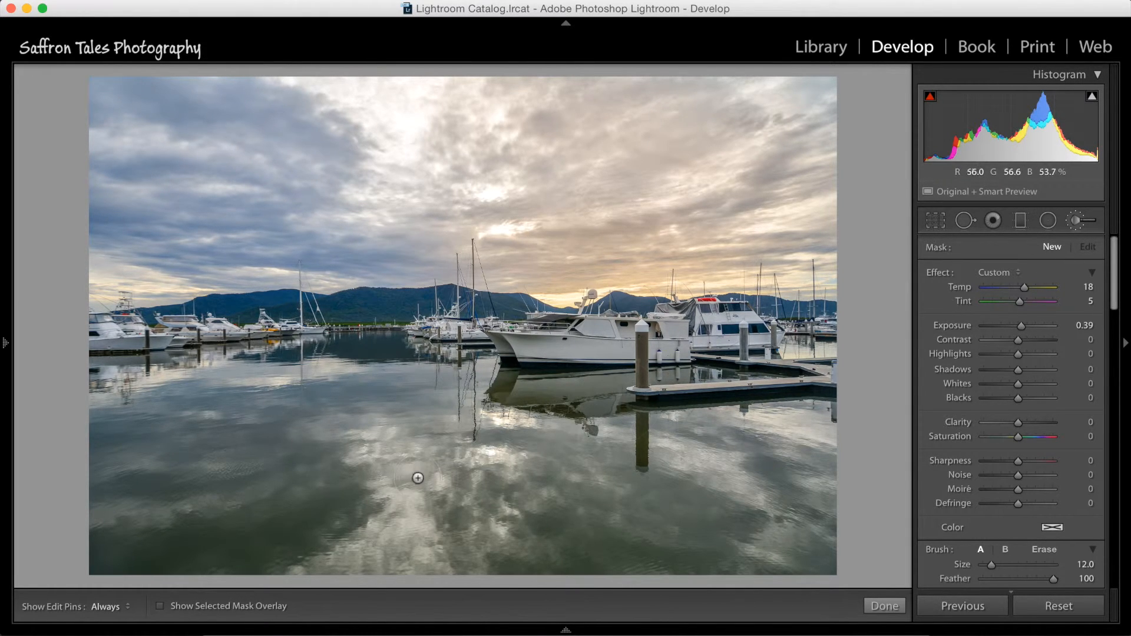
scroll(413, 454, "up", 4)
mouse_move(381, 445)
left_mouse_down()
mouse_move(437, 486)
mouse_move(373, 540)
mouse_move(448, 541)
mouse_move(513, 521)
mouse_move(522, 429)
mouse_move(755, 445)
mouse_move(732, 438)
mouse_move(702, 442)
mouse_move(743, 464)
mouse_move(766, 504)
mouse_move(749, 538)
mouse_move(802, 566)
mouse_move(781, 428)
mouse_move(838, 448)
mouse_move(288, 388)
mouse_move(131, 412)
left_mouse_up()
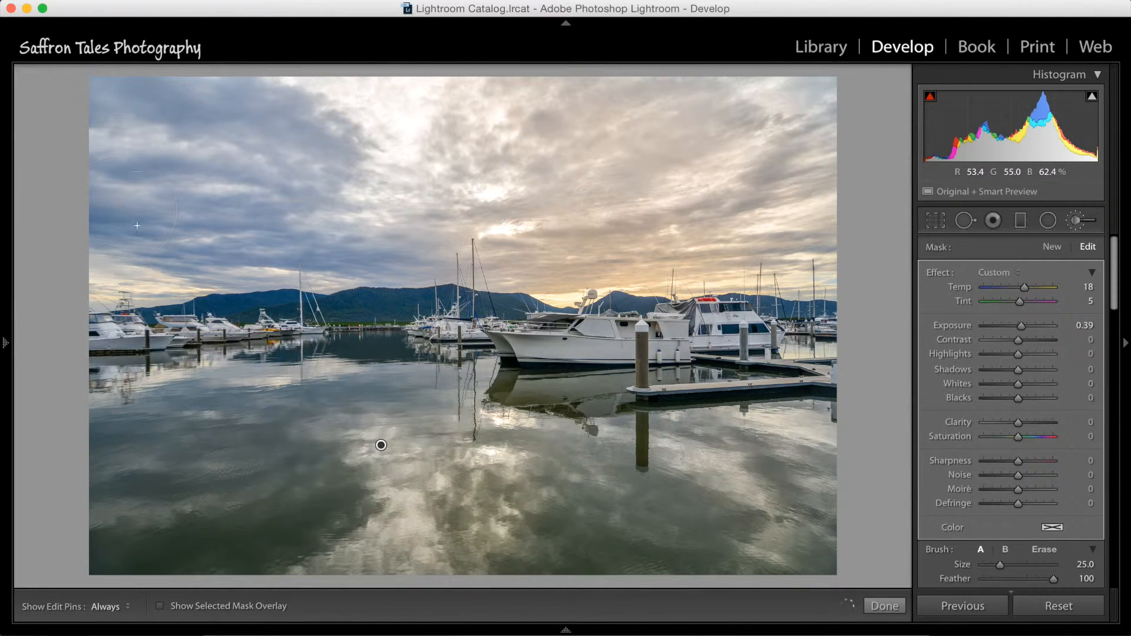
key("h")
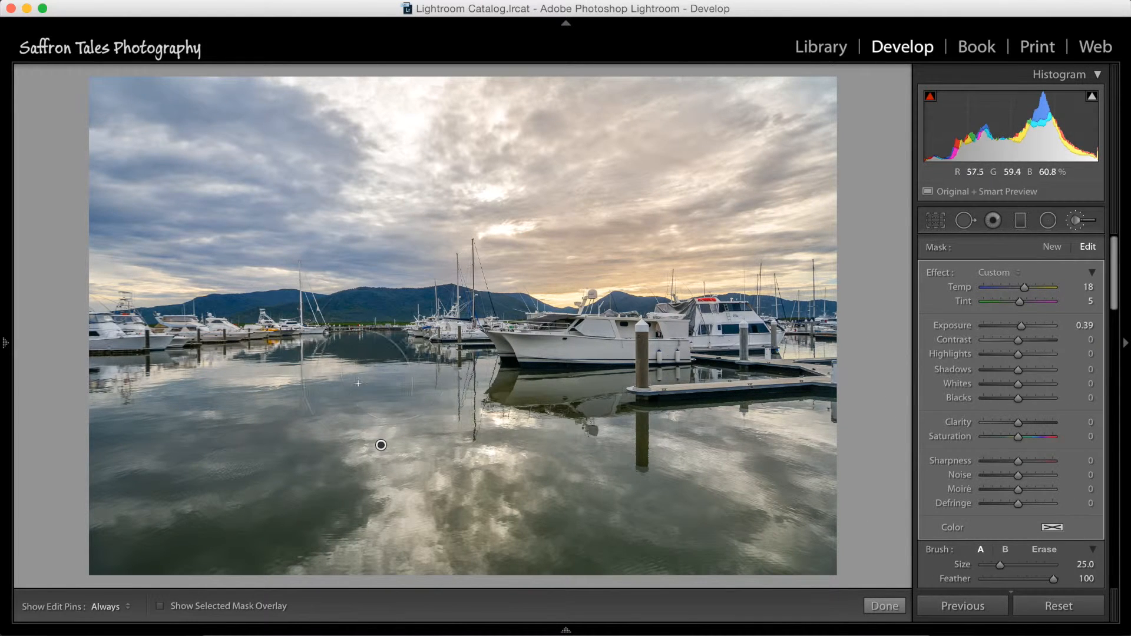
scroll(576, 421, "down", 11)
left_click(264, 606)
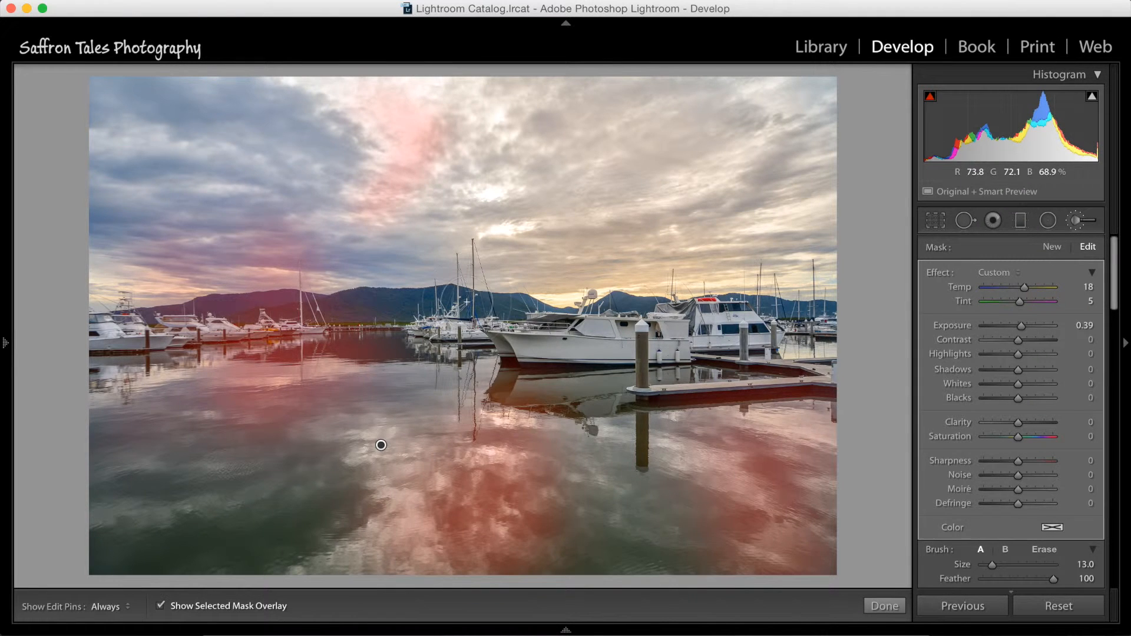
left_click(279, 607)
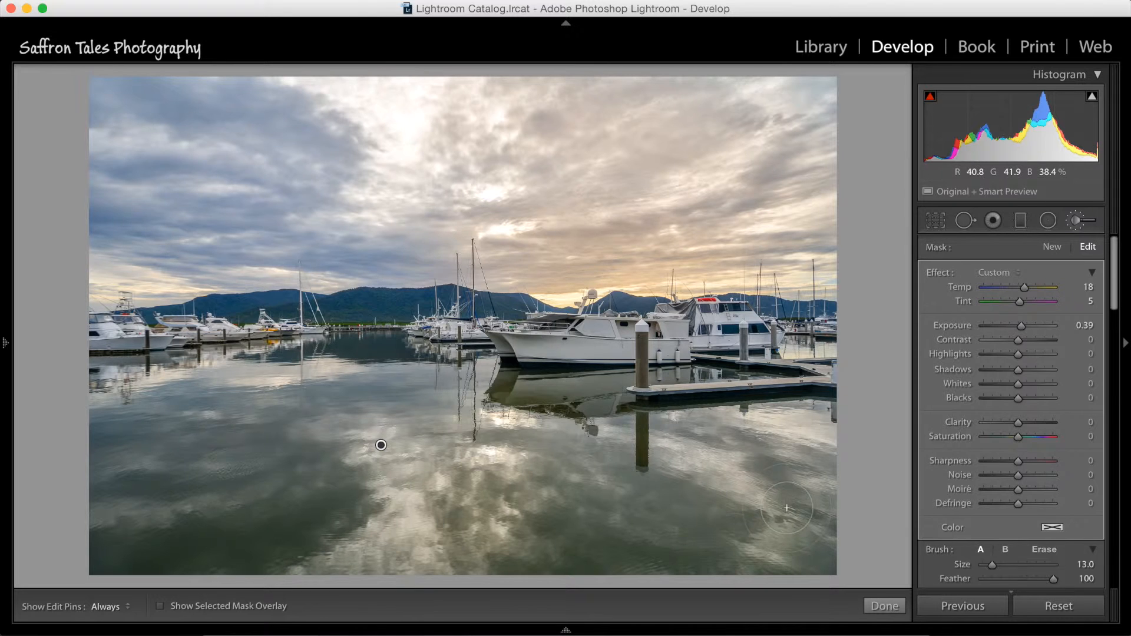
Compare the photo with its unedited version several times, then finish the brush adjustment.
key("backslash")
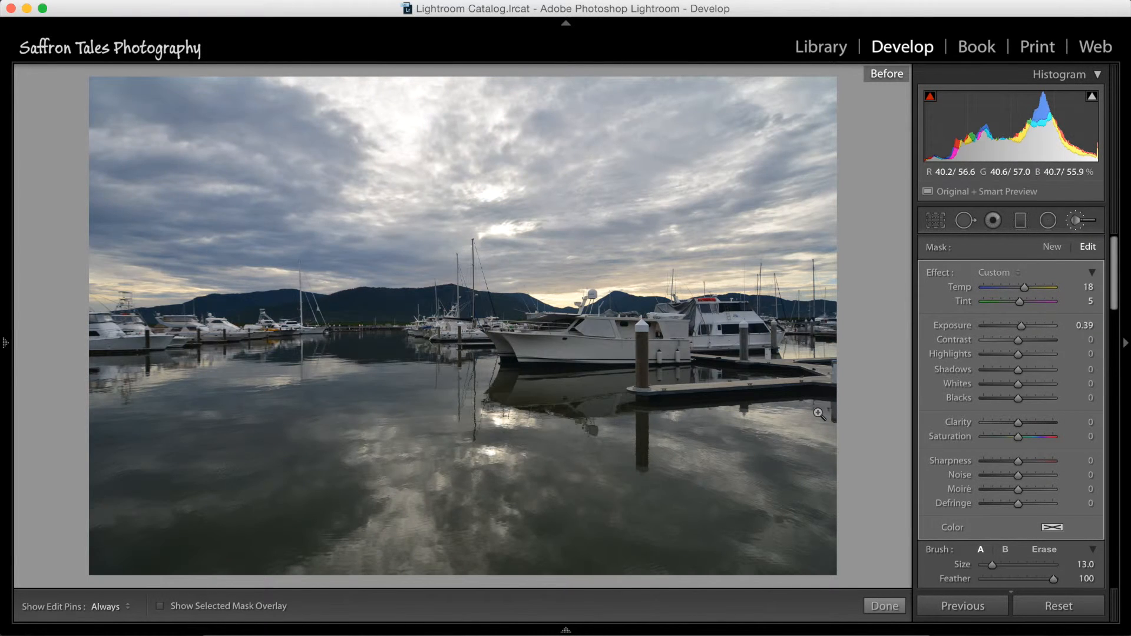
key("backslash")
key("backslash")
key("backslash")
key("backslash")
key("backslash")
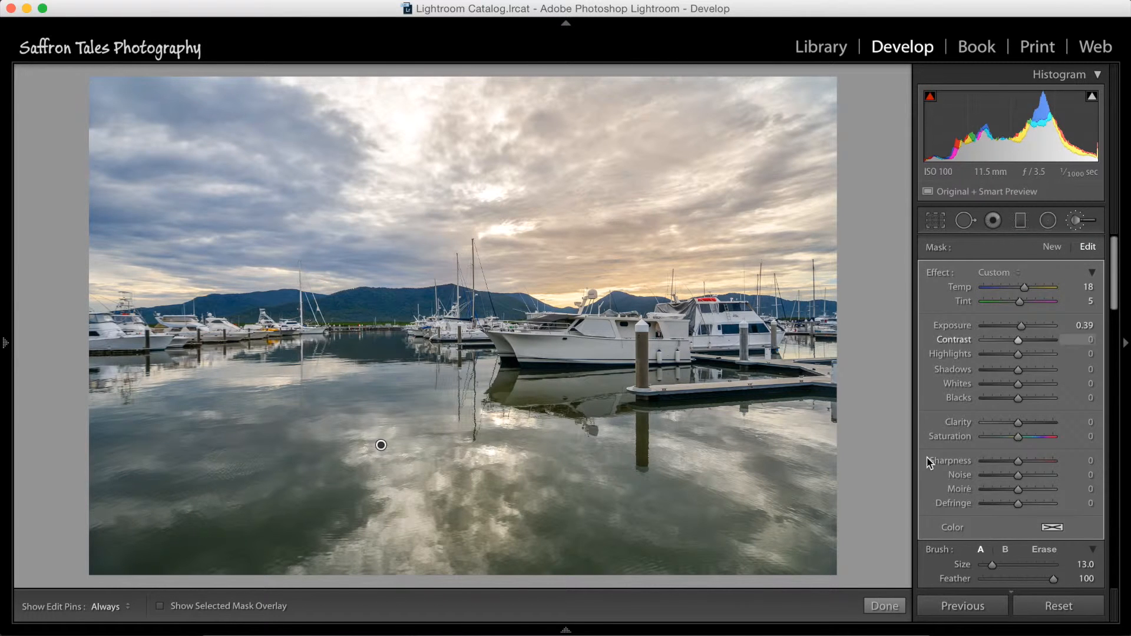
left_click(889, 606)
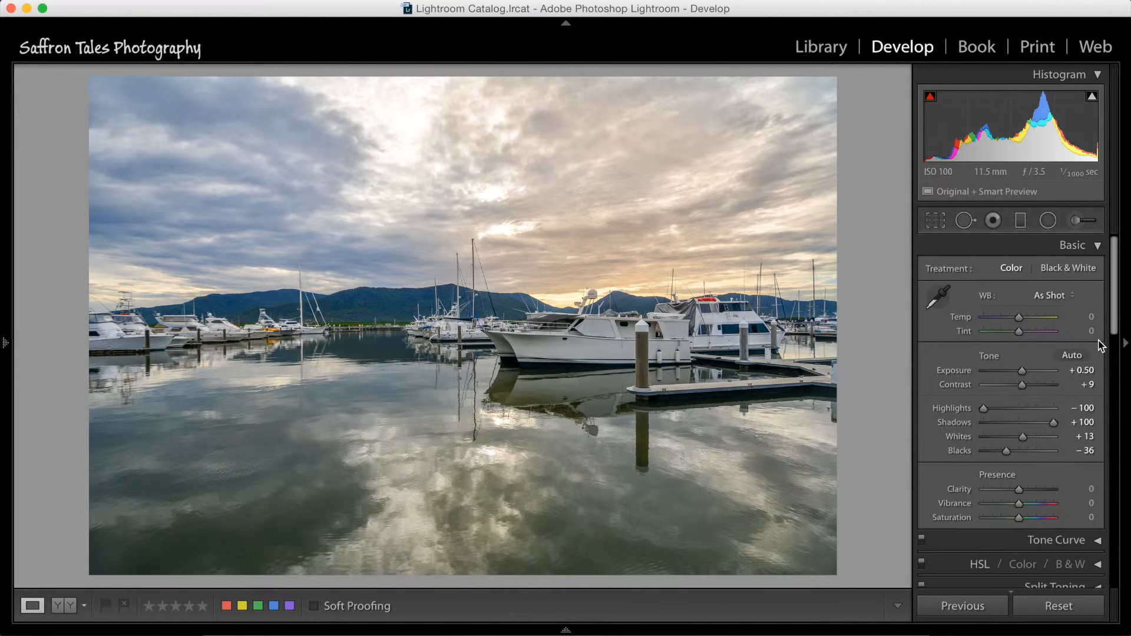
Start a new radial filter with temperature 8 and exposure 0.47.
scroll(1117, 327, "down", 3)
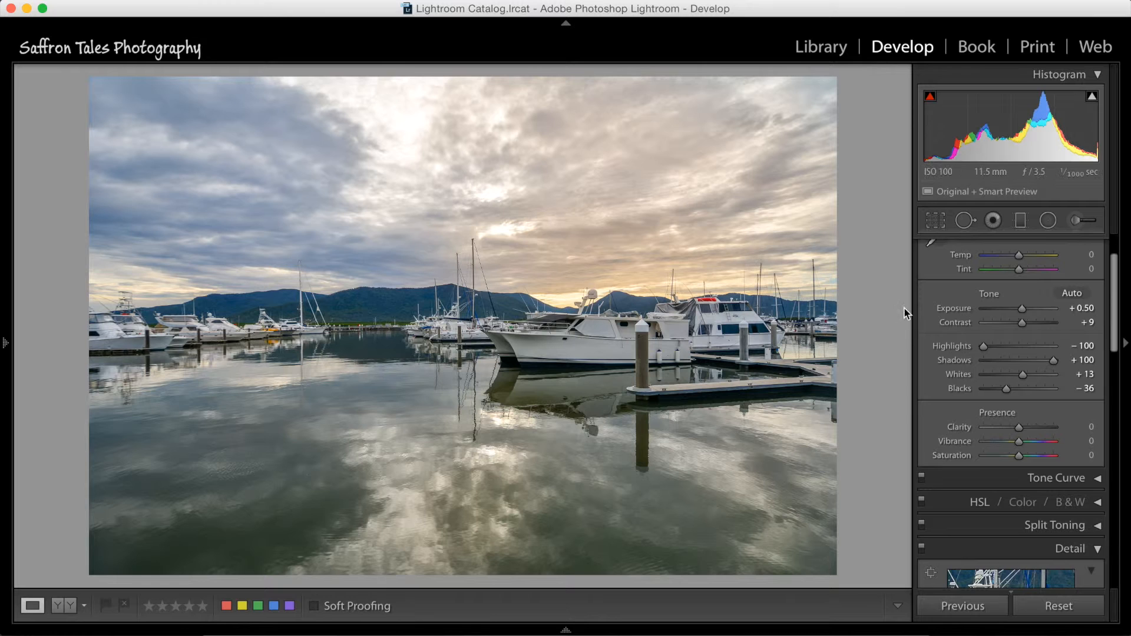
left_click(1052, 221)
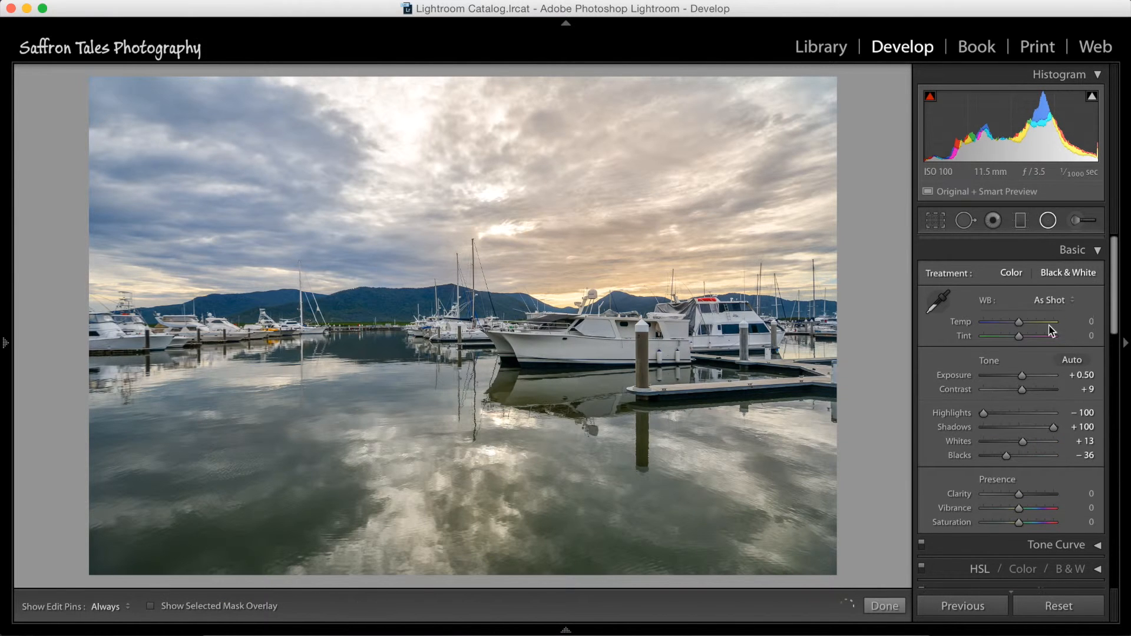
left_click_drag(1025, 288, 1023, 288)
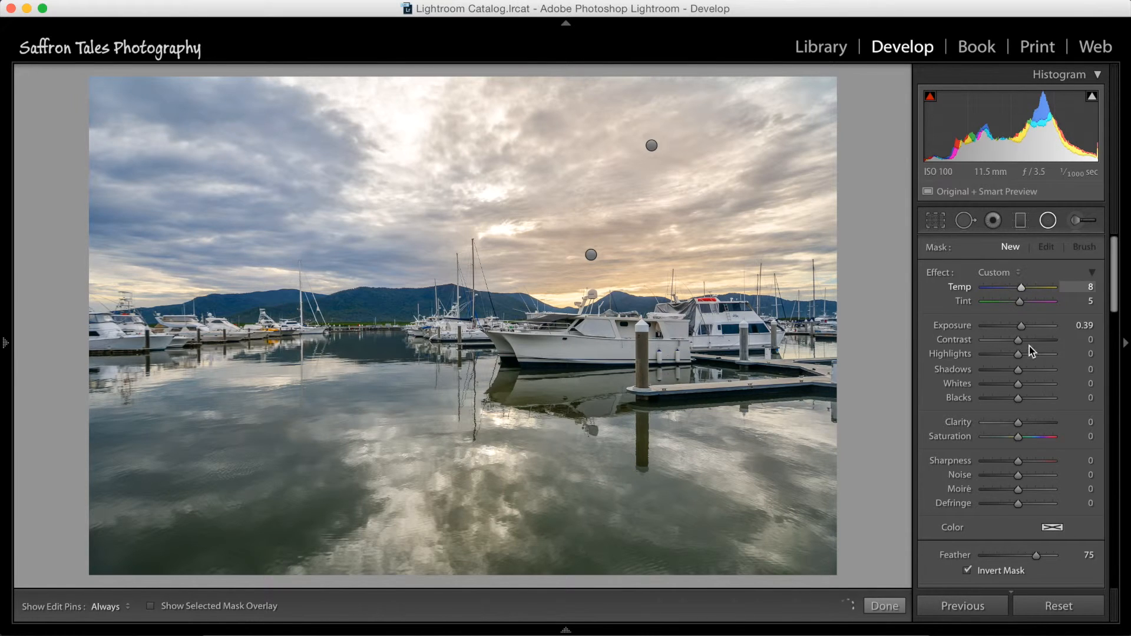
left_click_drag(1022, 327, 1026, 331)
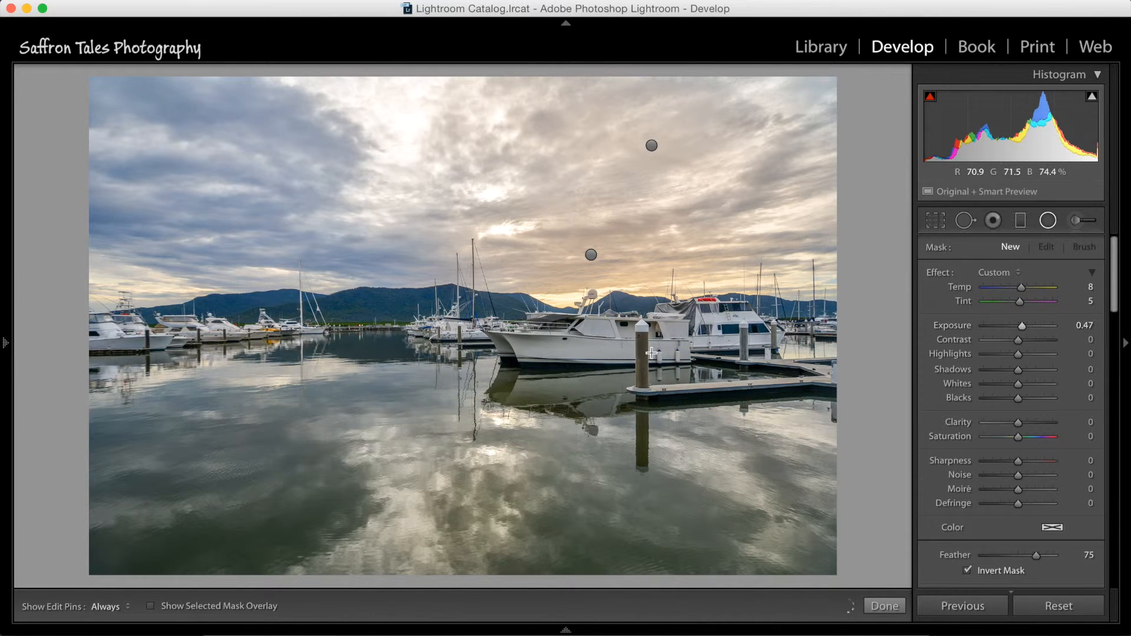
Draw a wide, slightly clockwise-tilted radial filter over the boats and hills, position it, set its exposure to 1.03 and finish the filter.
left_click_drag(462, 343, 945, 230)
left_click_drag(822, 418, 819, 457)
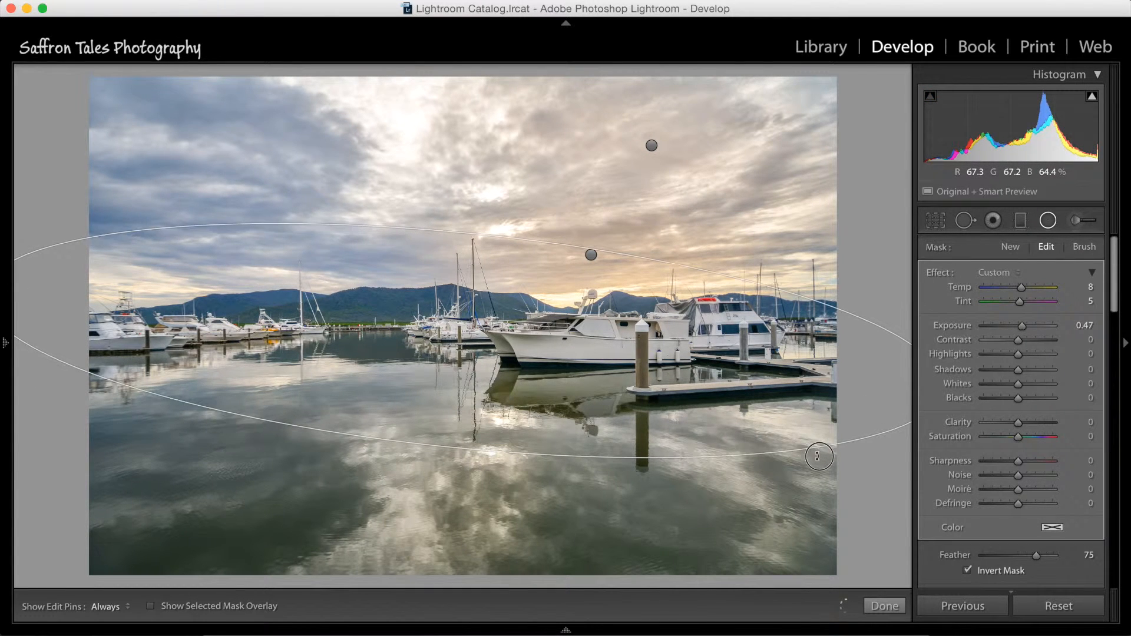
left_click_drag(582, 369, 609, 377)
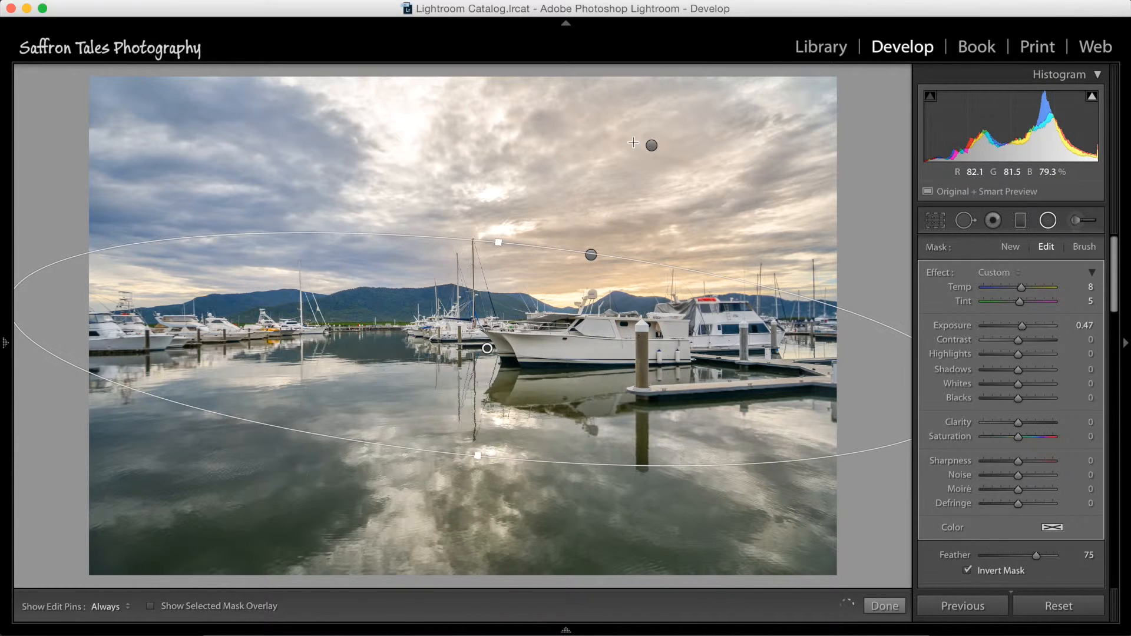
left_click_drag(382, 318, 385, 306)
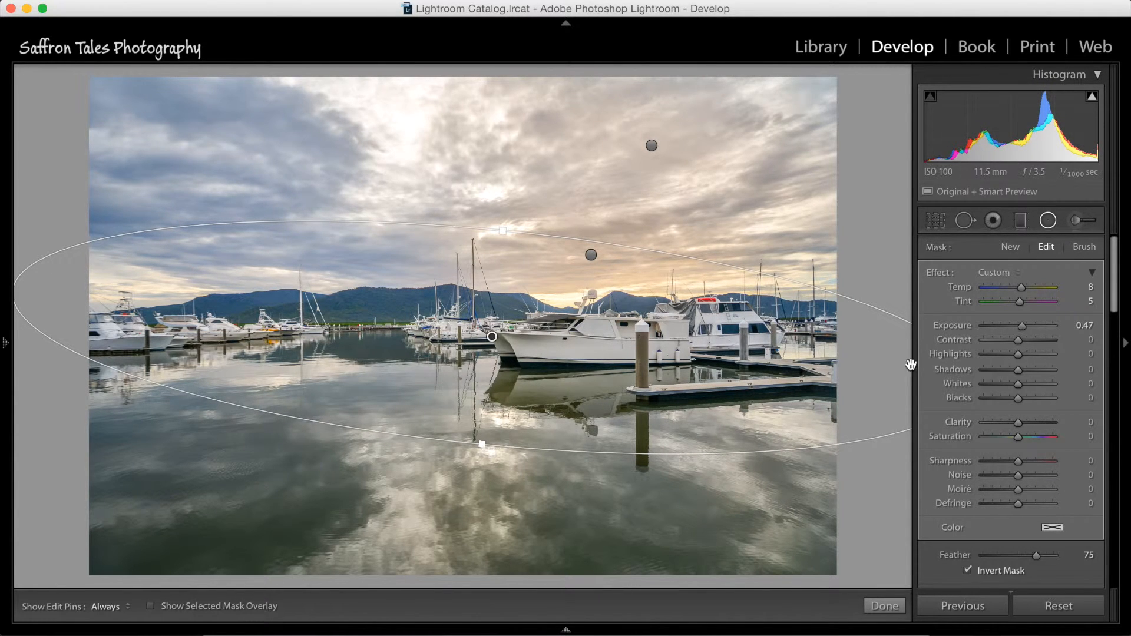
left_click_drag(1021, 326, 1027, 333)
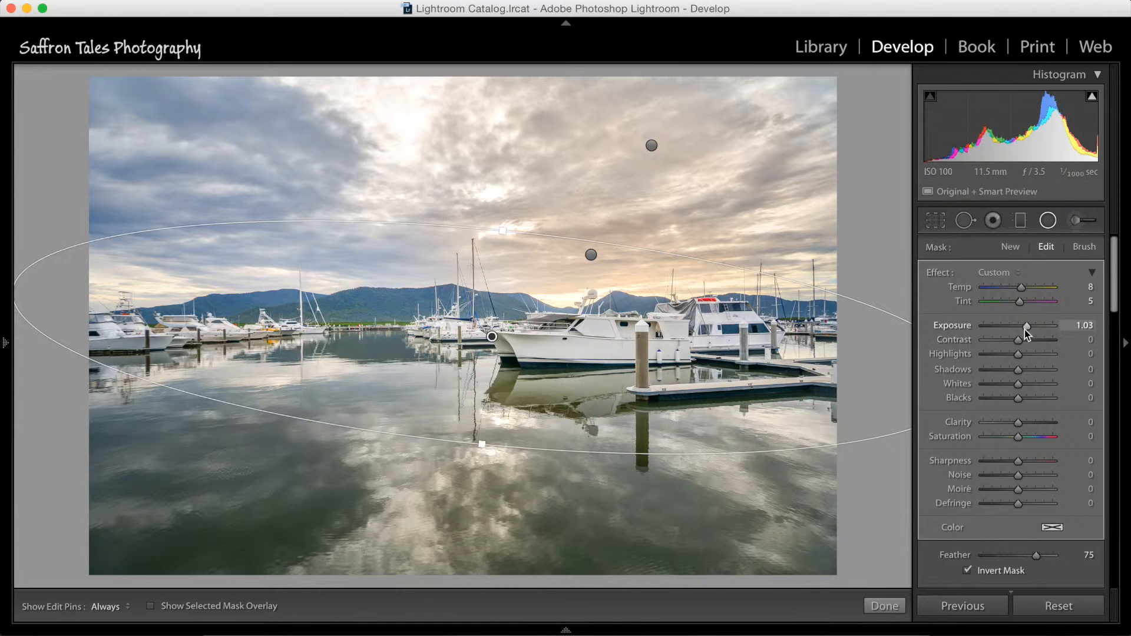
left_click(886, 604)
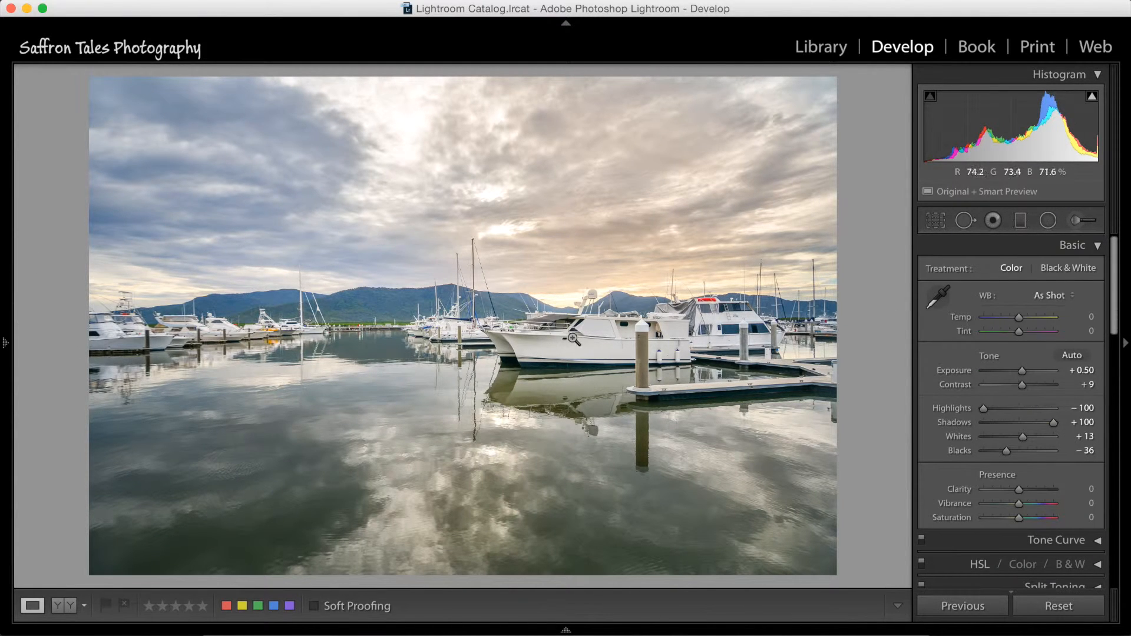
Compare the brightened marina with the original photo.
key("backslash")
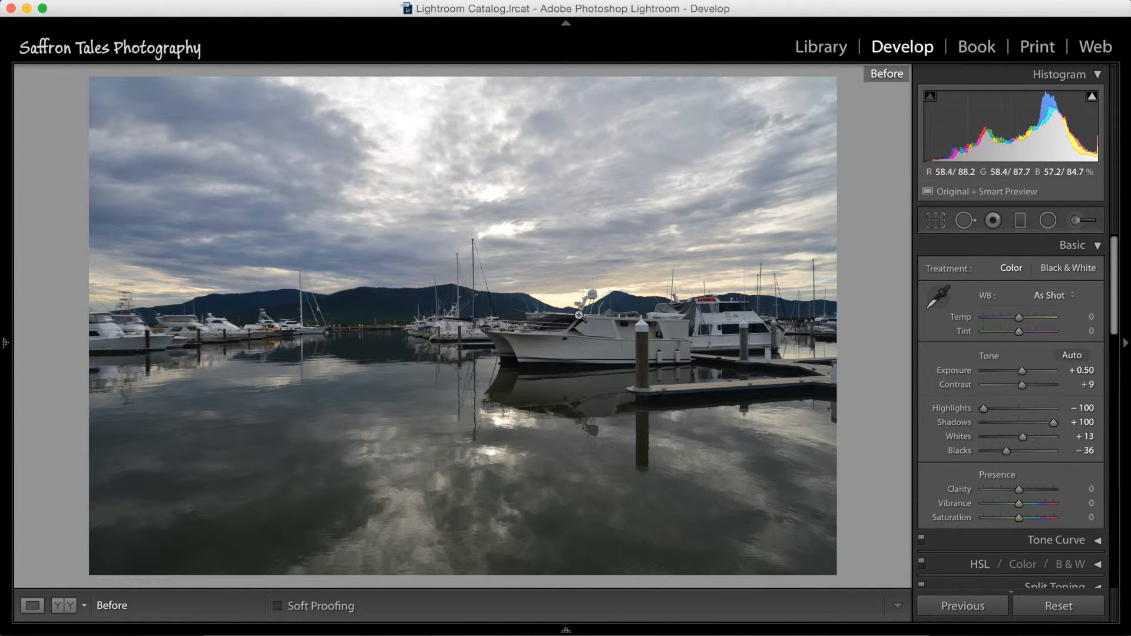
key("backslash")
key("backslash")
key("backslash")
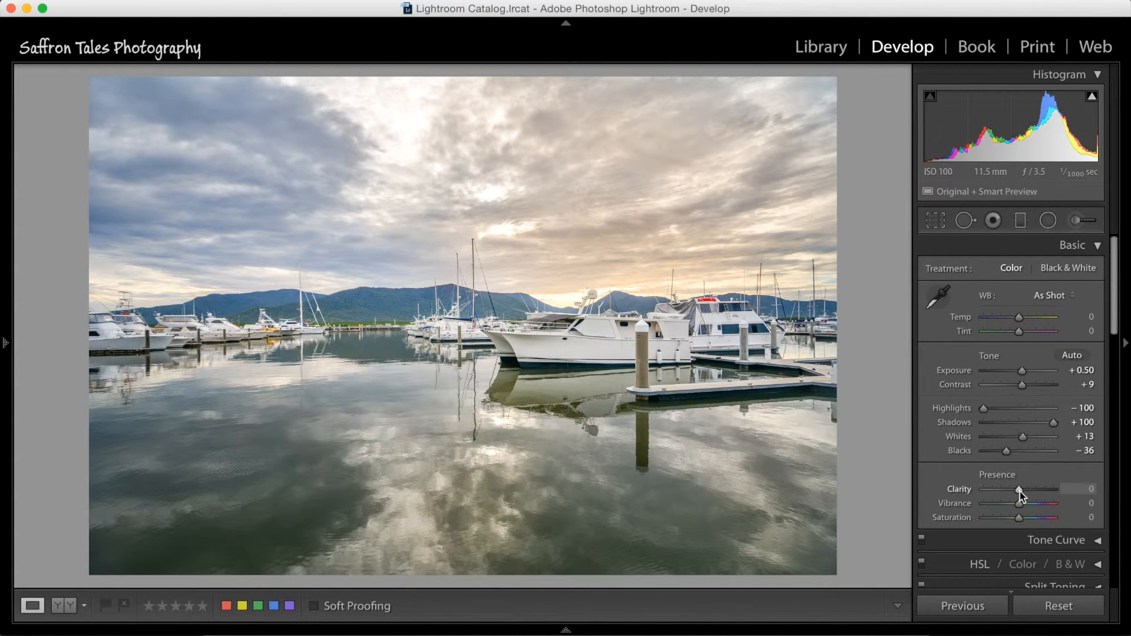
Soften the whole photo by setting the clarity to −24.
left_click_drag(1019, 491, 1021, 491)
left_click_drag(1021, 492, 1012, 492)
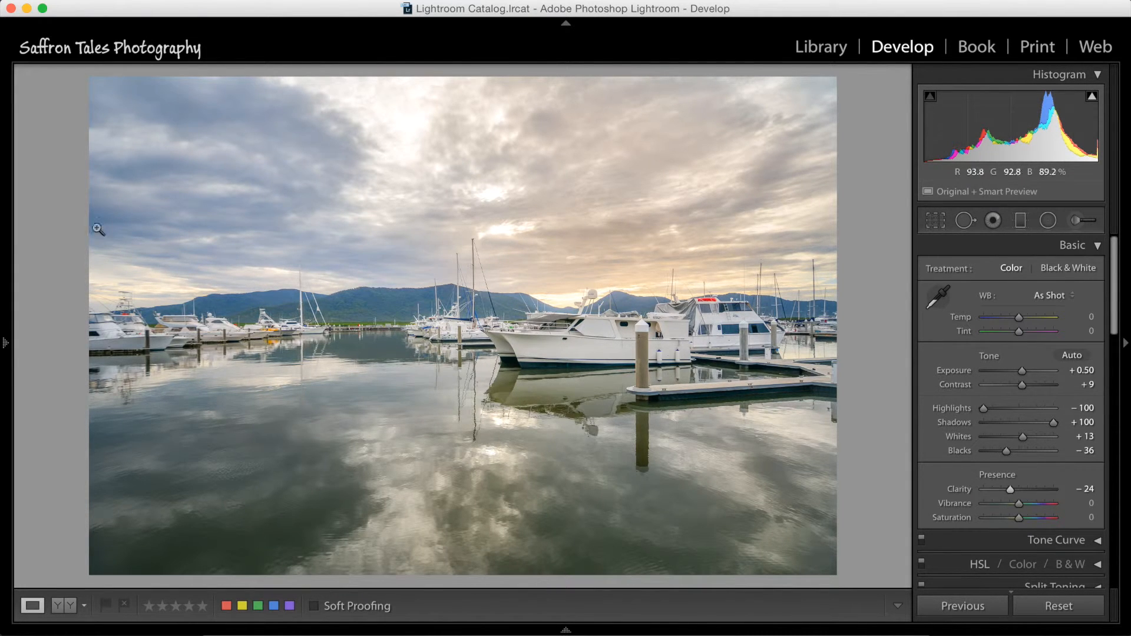
Start a new adjustment brush with all effect values reset and its clarity set to 48.
left_click(1082, 222)
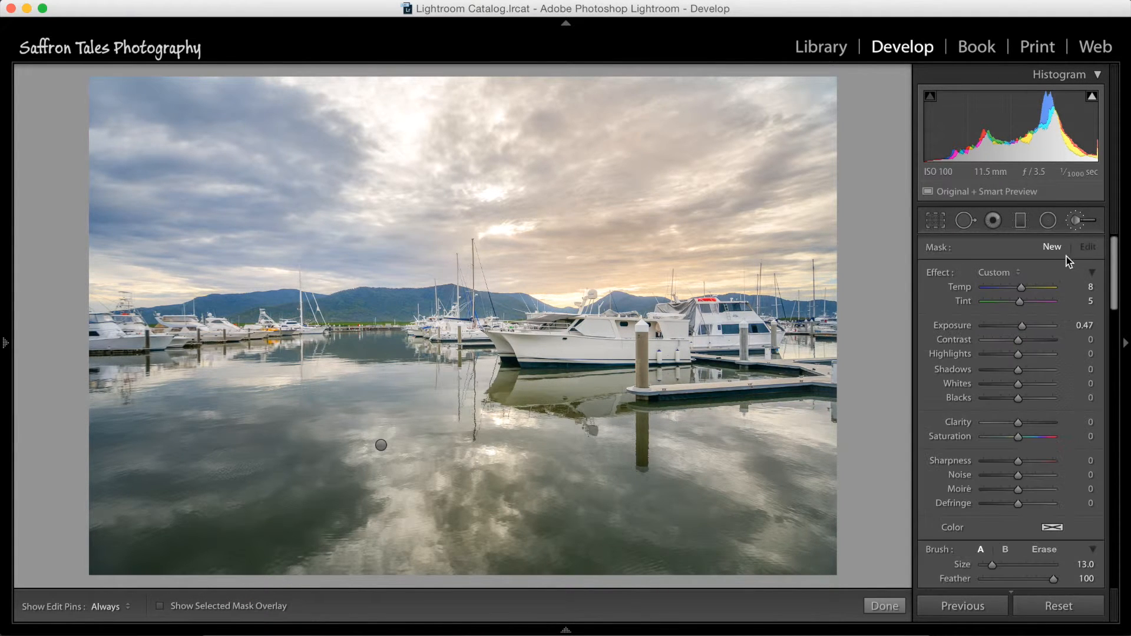
double_click(943, 272)
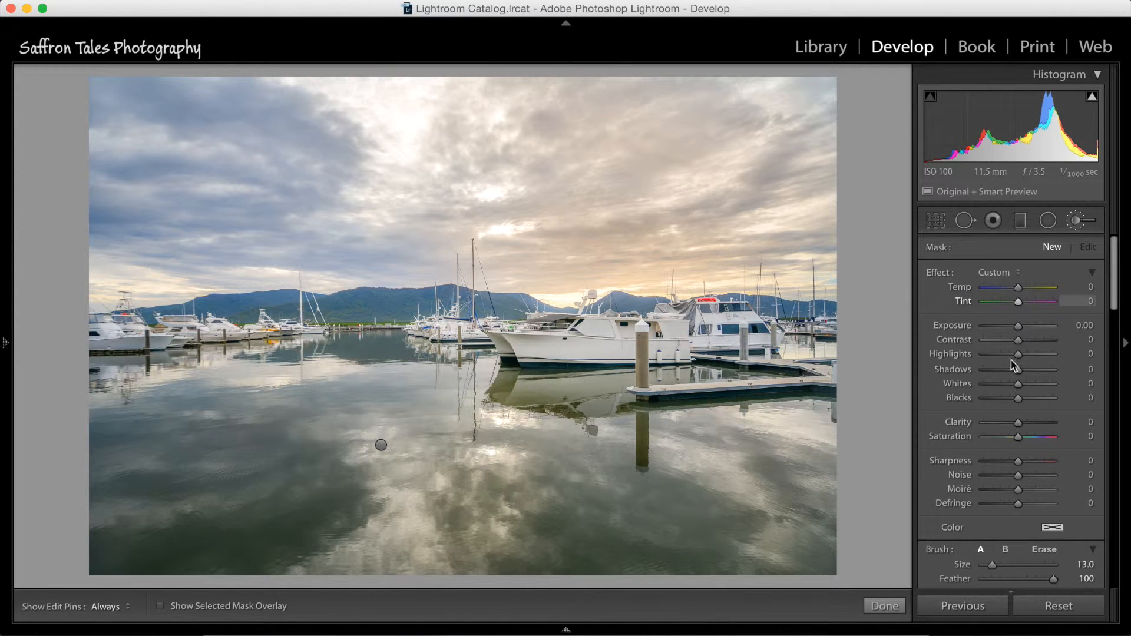
left_click_drag(1030, 424, 1035, 427)
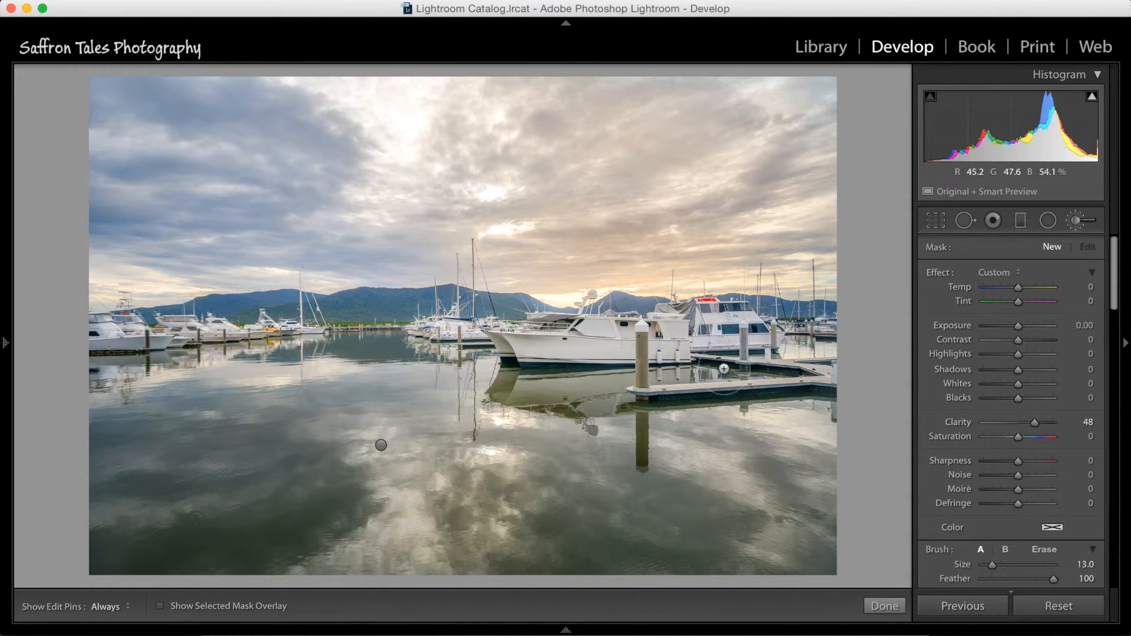
Paint the clarity adjustment at brush size 19 over the boats, masts, hills and jetty, with the edit pins hidden.
scroll(524, 364, "up", 3)
left_click_drag(475, 280, 471, 301)
key("h")
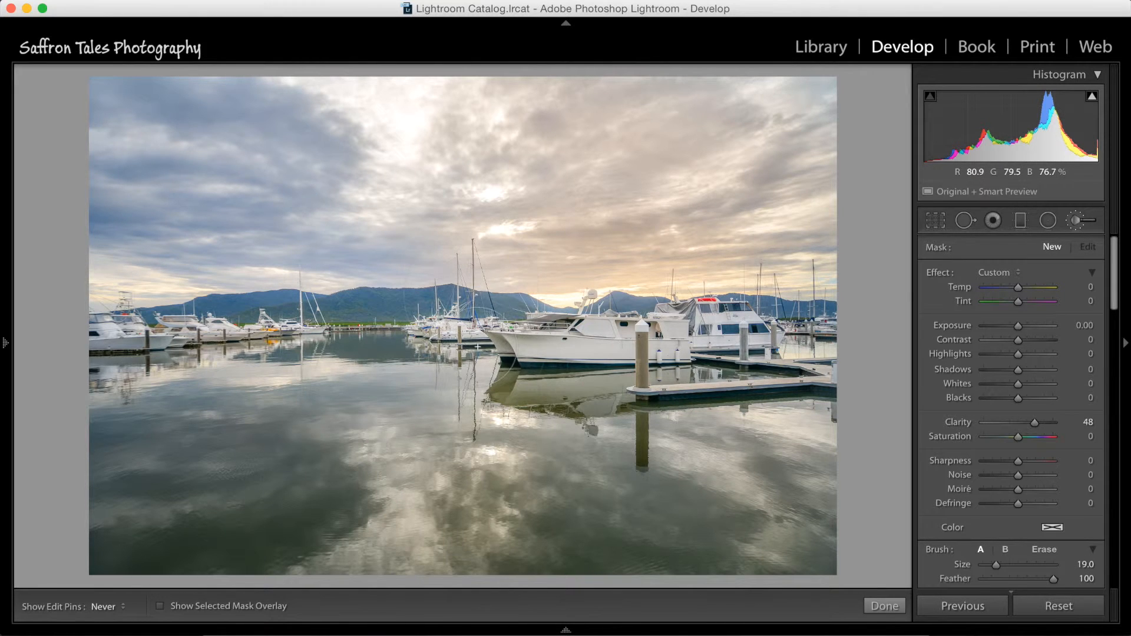
left_click_drag(720, 332, 822, 334)
left_click_drag(683, 365, 583, 354)
left_click_drag(664, 361, 536, 354)
left_click_drag(118, 349, 107, 349)
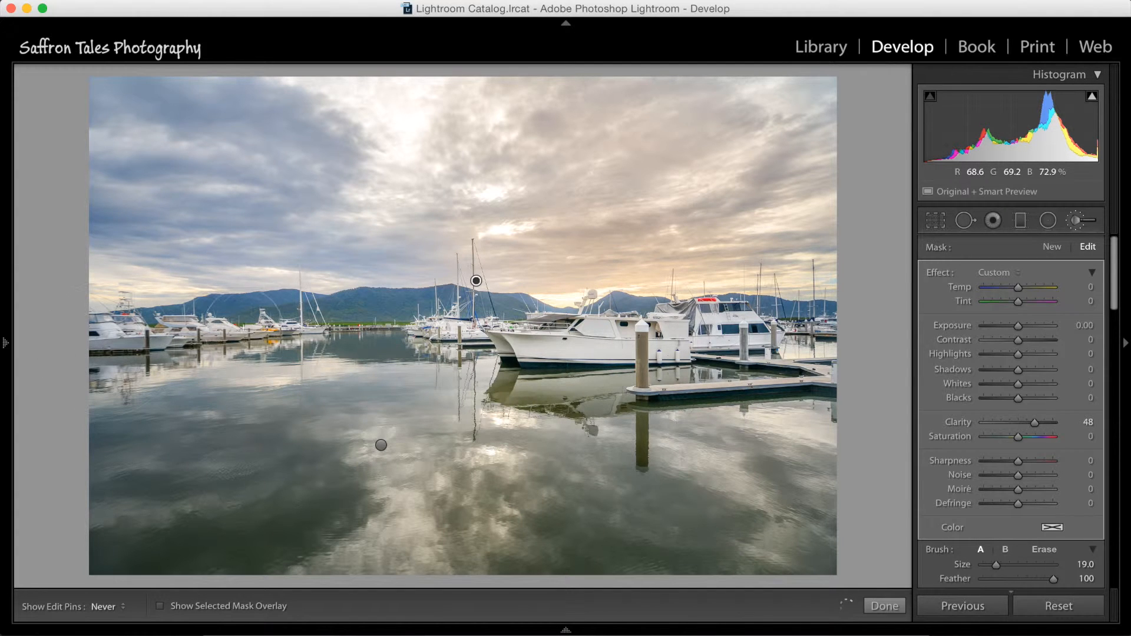
left_click_drag(453, 334, 424, 332)
left_click_drag(510, 361, 521, 358)
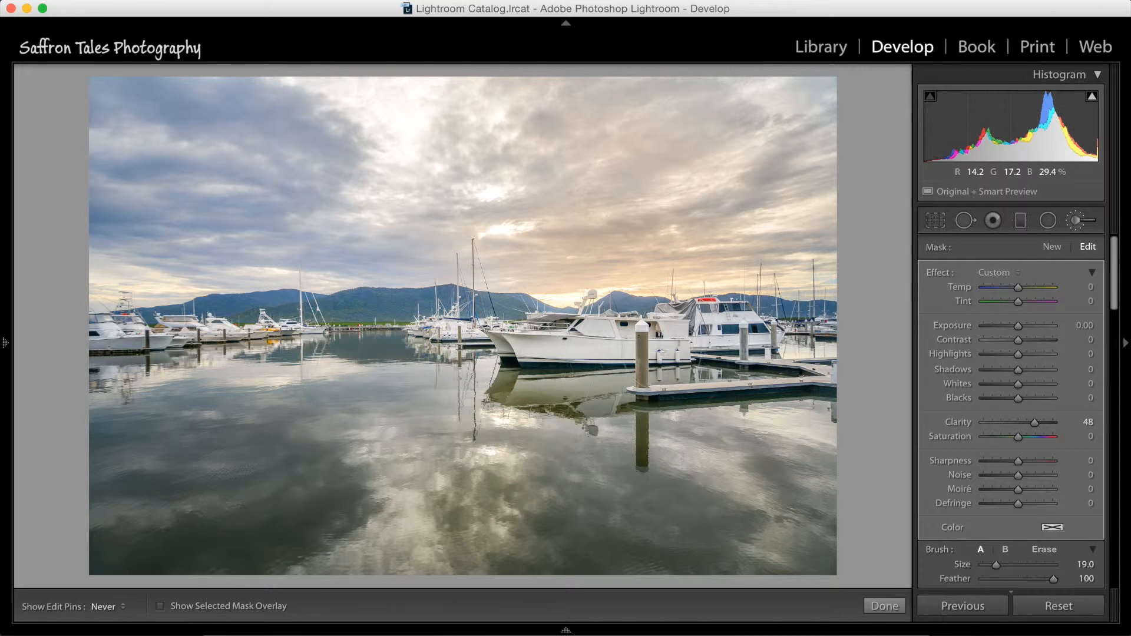
left_click_drag(649, 358, 640, 377)
Check the painted clarity area with the mask overlay, hide the overlay again and finish the brush.
left_click(284, 608)
left_click(286, 611)
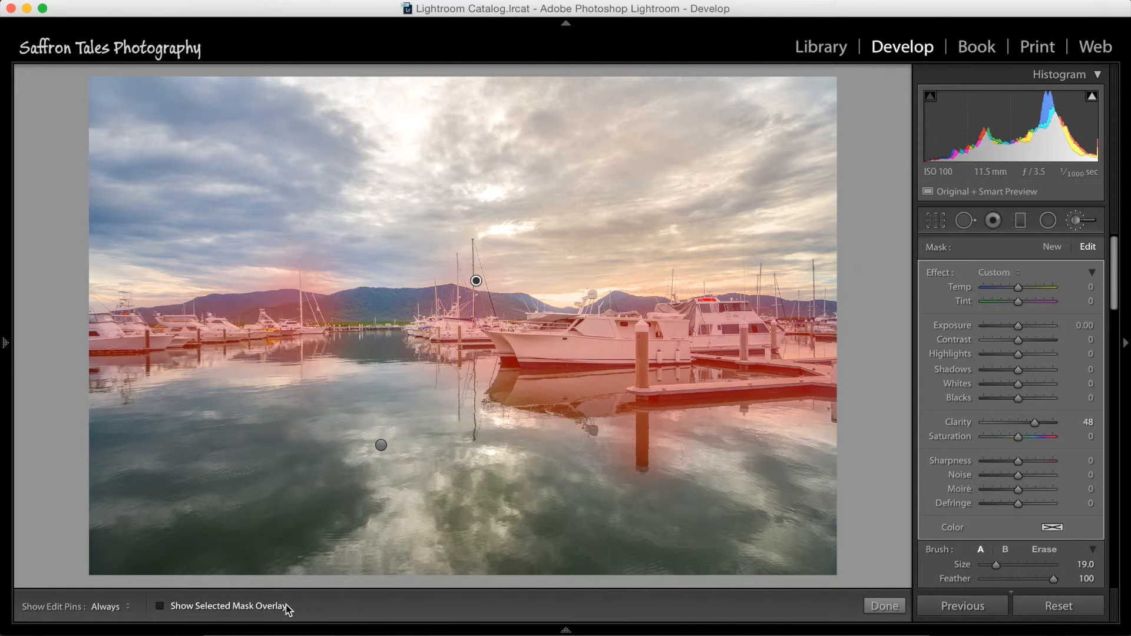
left_click(285, 608)
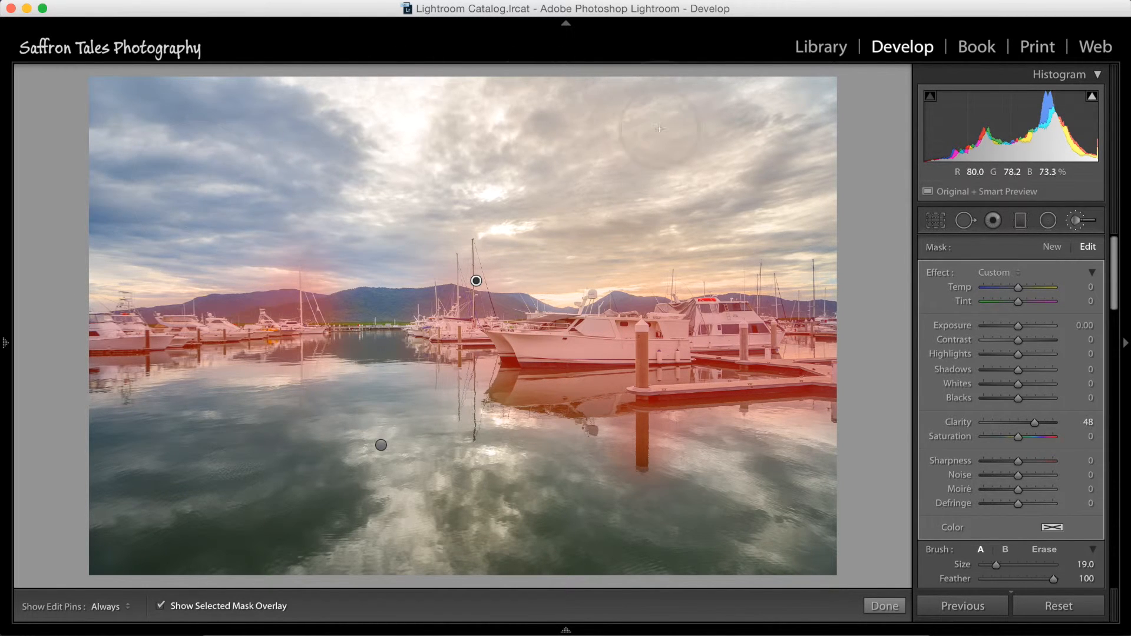
left_click(285, 603)
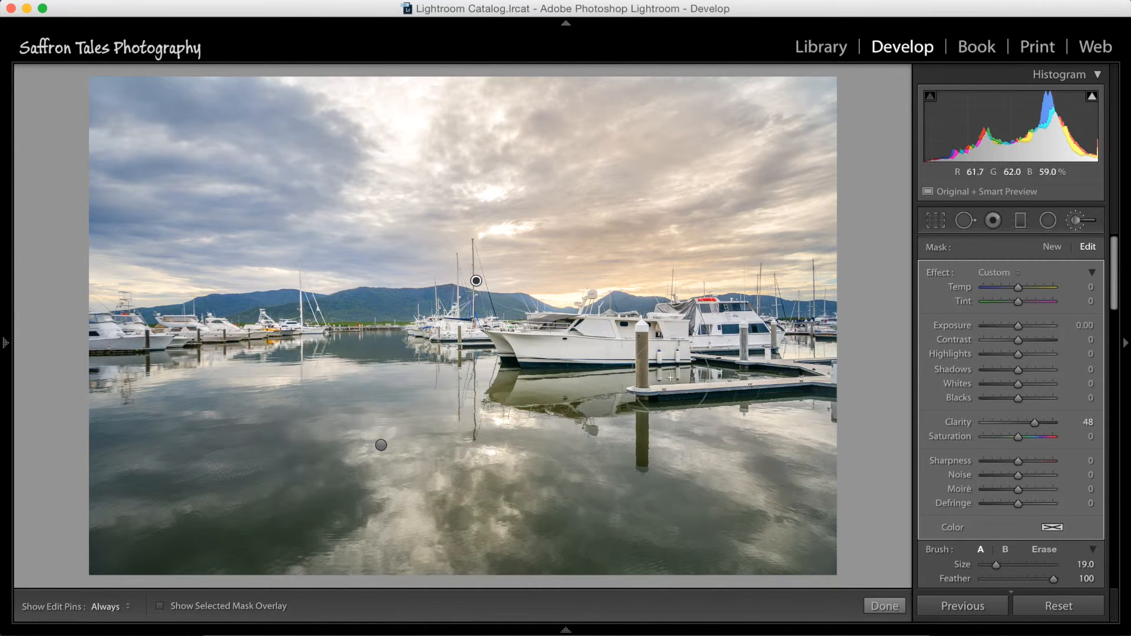
left_click(892, 613)
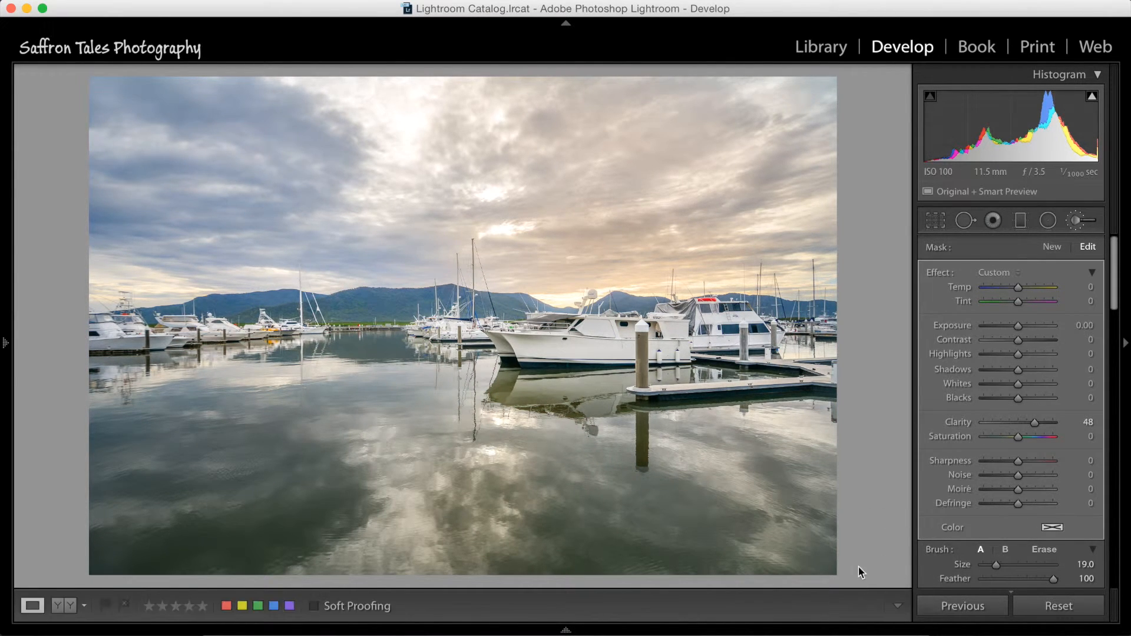
Compare the clarity-brushed marina with the original photo.
key("backslash")
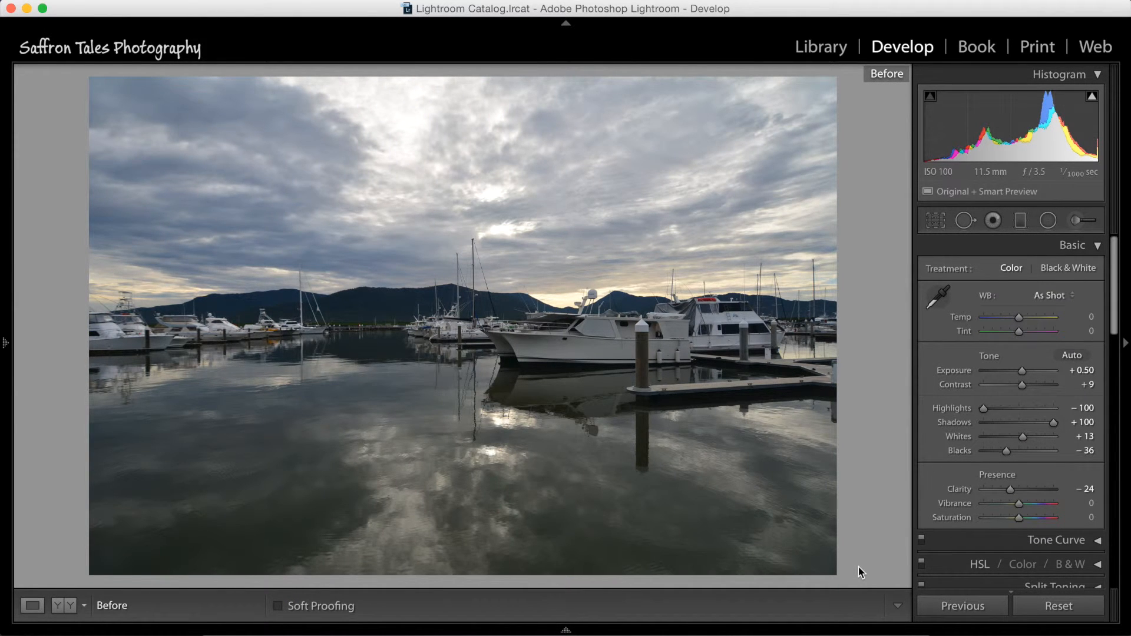
key("backslash")
key("backslash")
key("backslash")
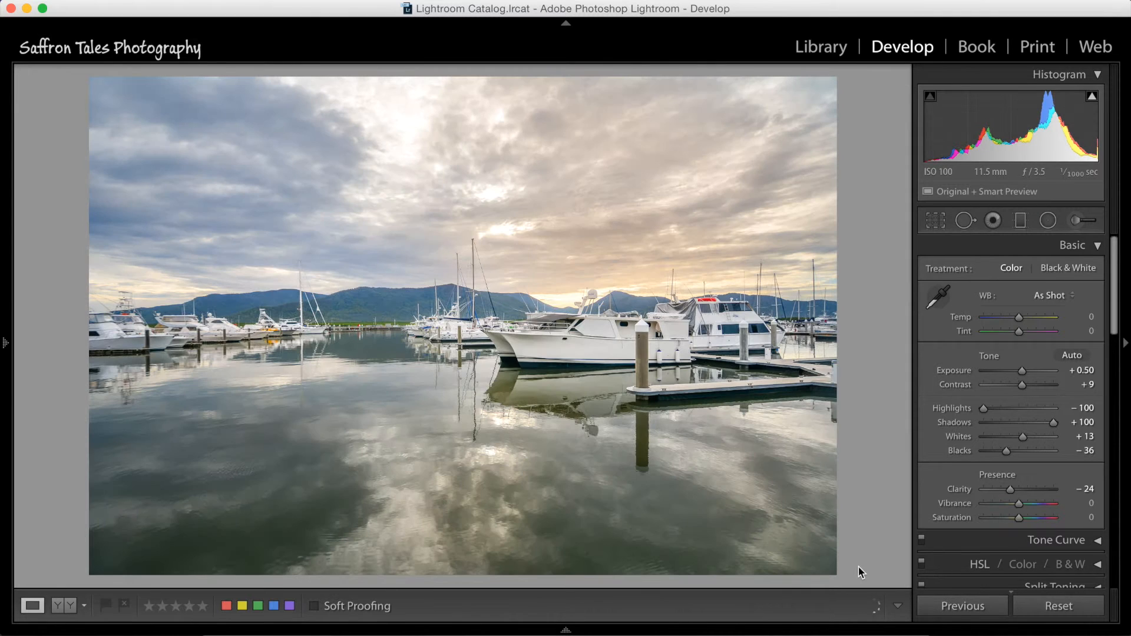
Darken the photo's edges with a post-crop vignette amount of −18 and compare the result with the before view.
left_click_drag(1113, 318, 1105, 543)
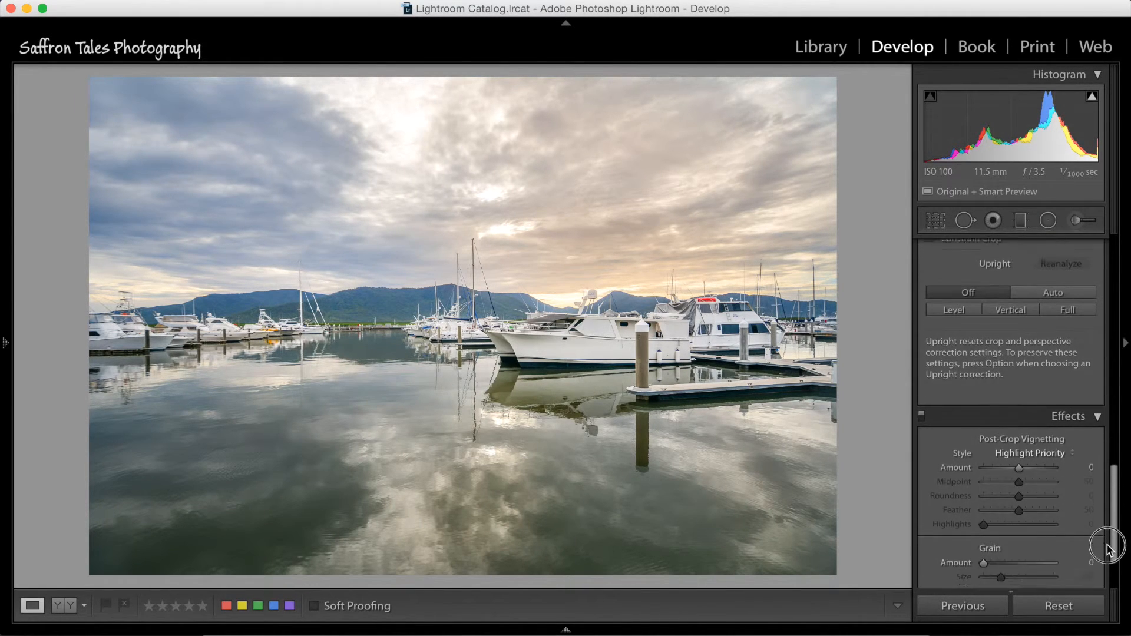
left_click_drag(1021, 460, 1014, 463)
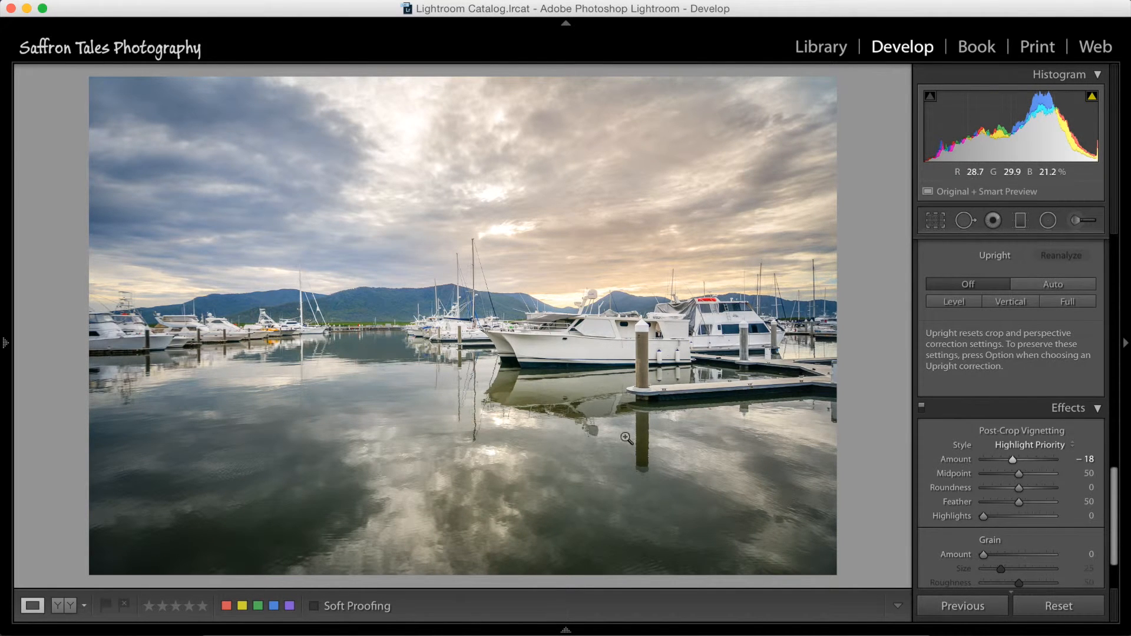
mouse_move(407, 629)
key("backslash")
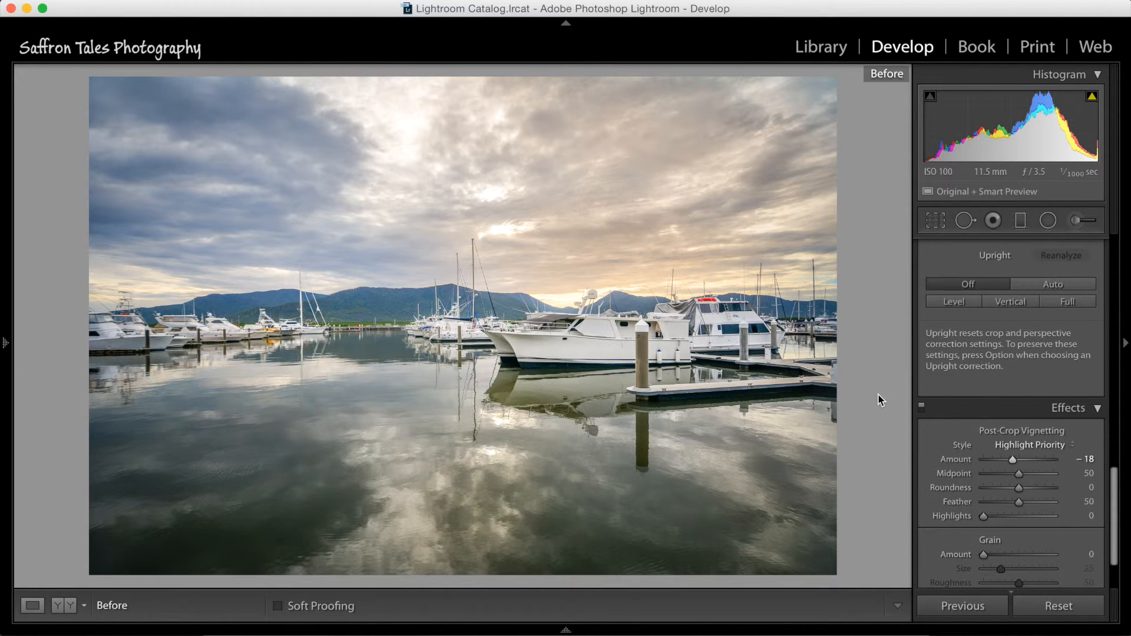
key("backslash")
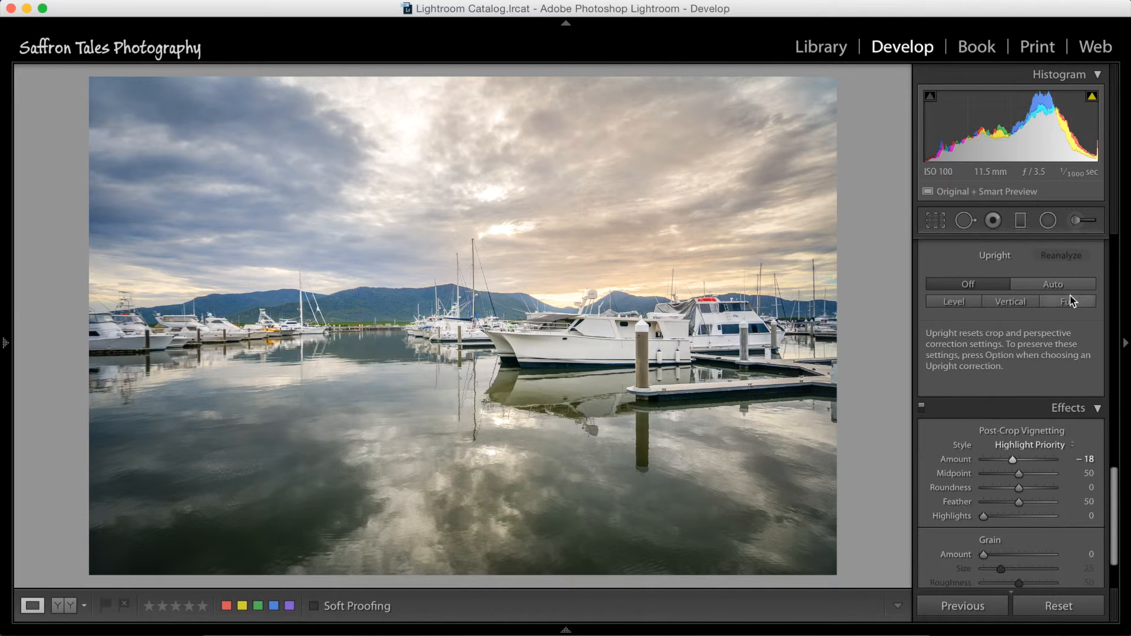
Brush a new exposure-only adjustment of 0.43 over the boats and jetty, finish it and compare with the original photo.
left_click(1074, 221)
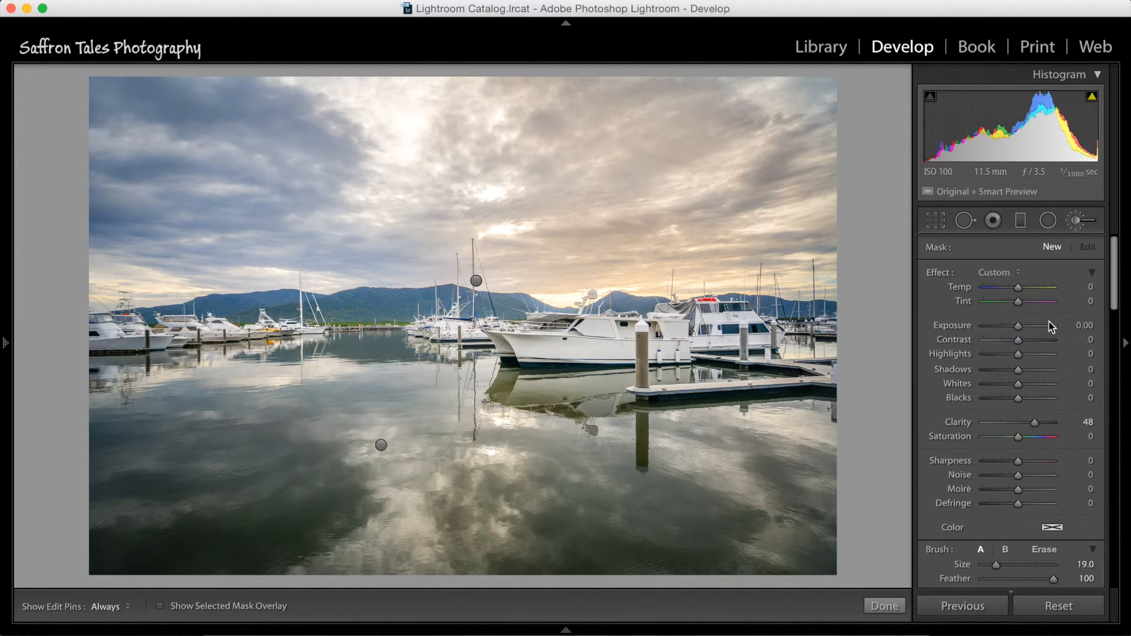
left_click(956, 273)
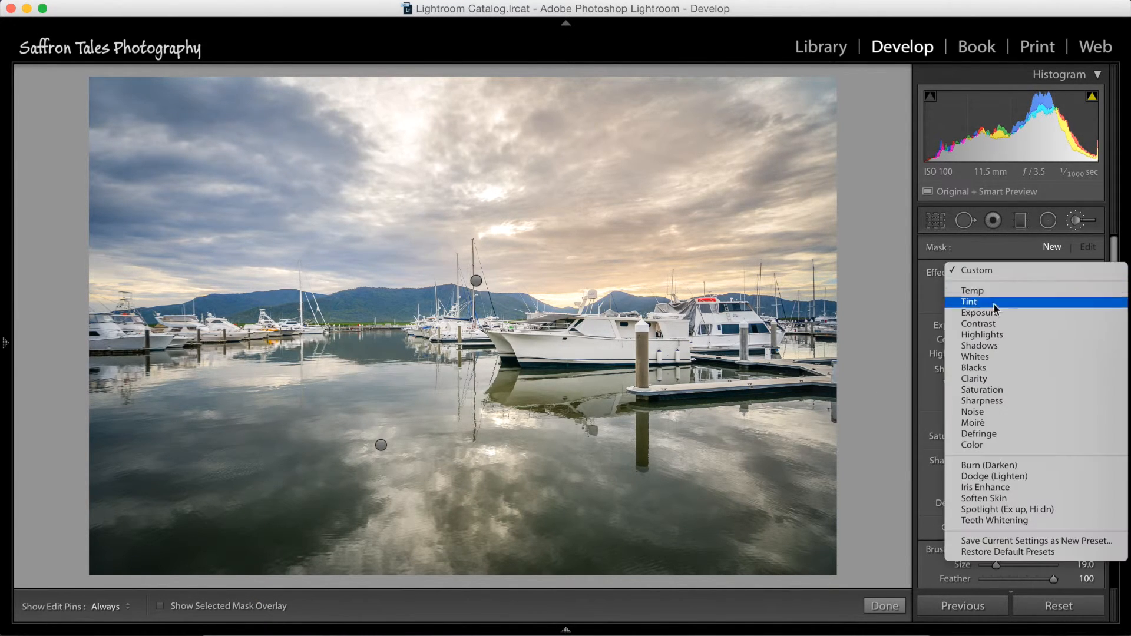
left_click(992, 312)
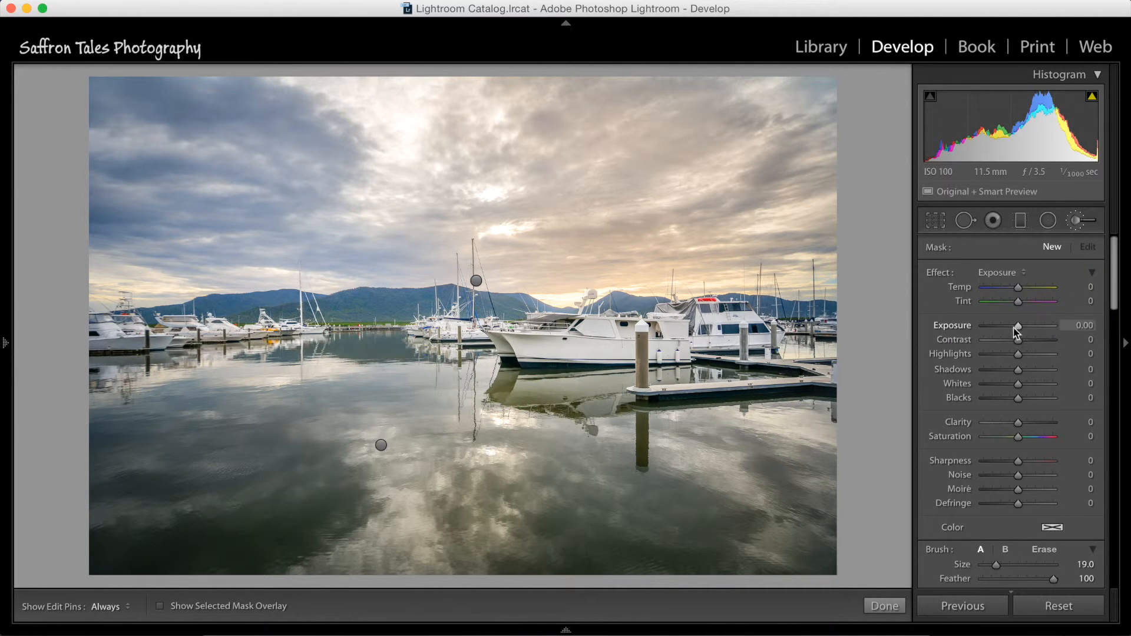
left_click_drag(1019, 328, 1021, 326)
mouse_move(433, 326)
left_mouse_down()
mouse_move(787, 377)
mouse_move(676, 402)
mouse_move(692, 401)
mouse_move(633, 396)
left_mouse_up()
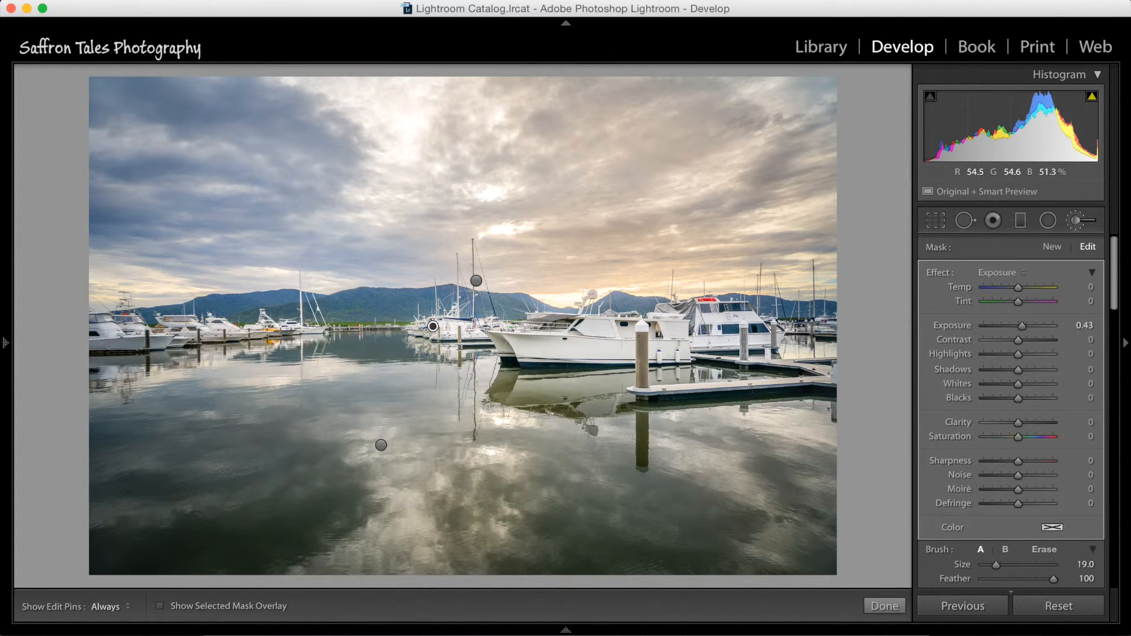
key("h")
left_click(884, 606)
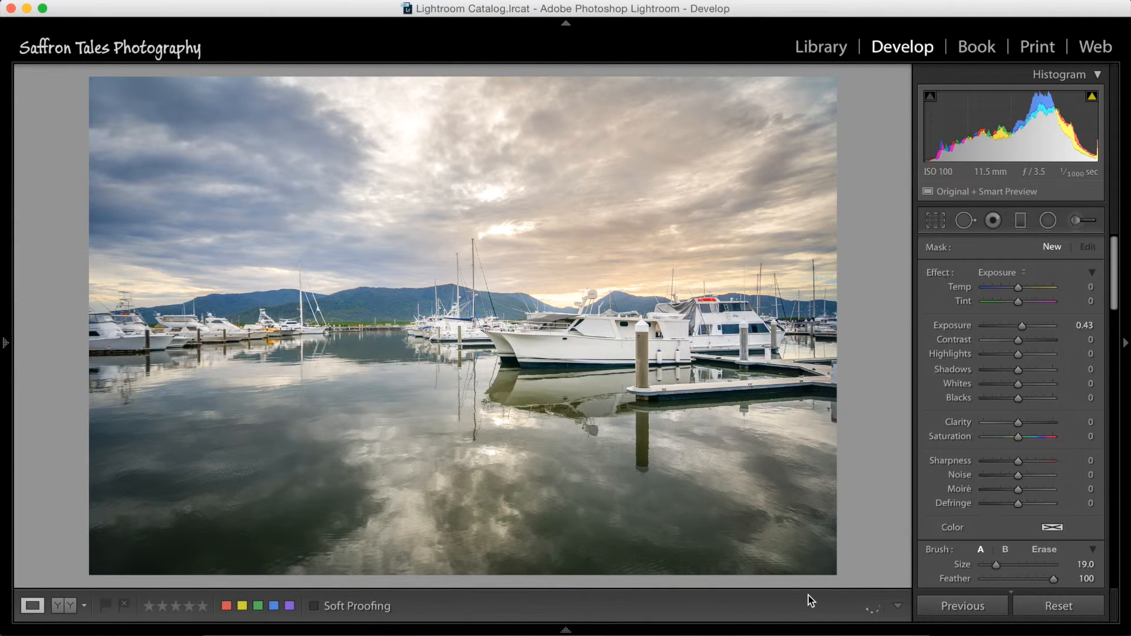
key("backslash")
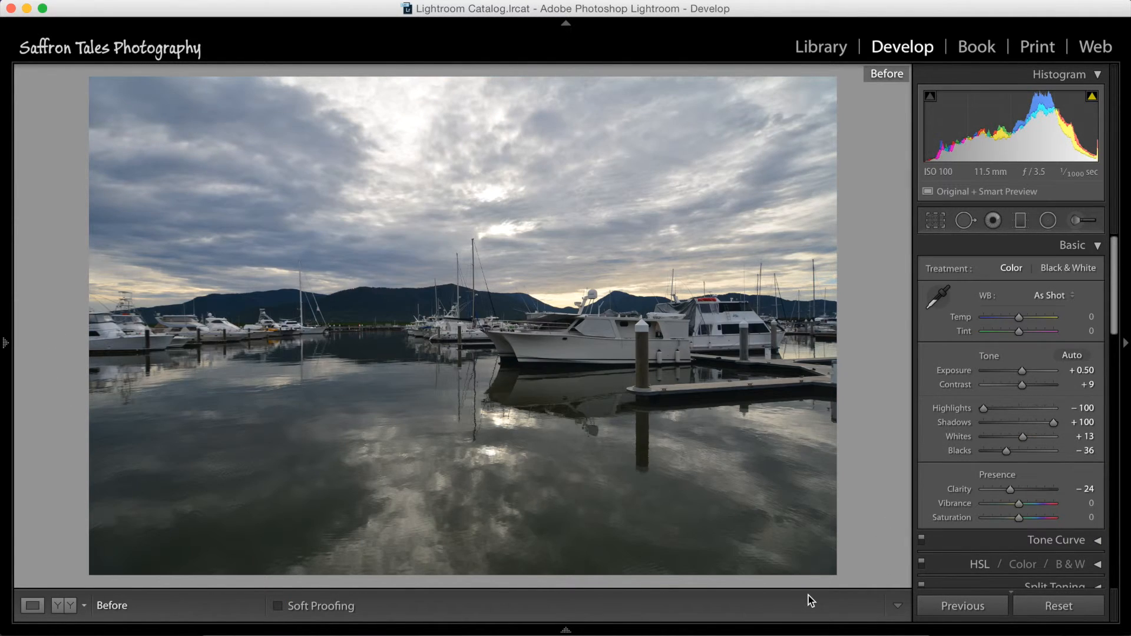
key("backslash")
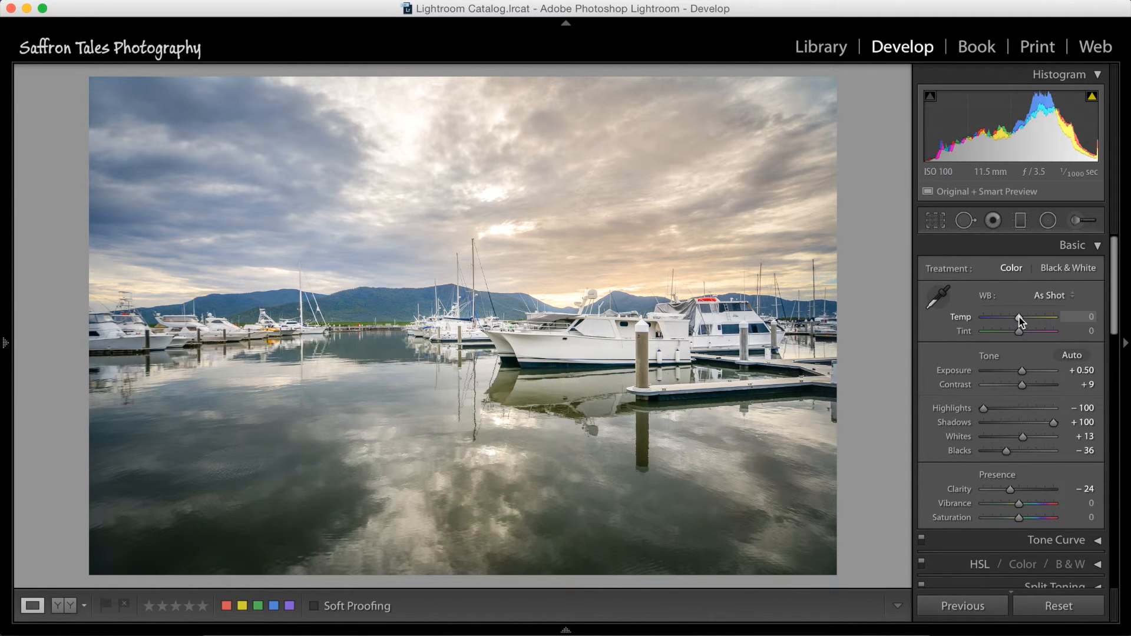
Try a cool temperature of −28 and a warm one of +12 on the whole photo, and undo the temperature change.
mouse_move(1020, 317)
left_mouse_down()
mouse_move(1041, 323)
mouse_move(1009, 319)
left_mouse_up()
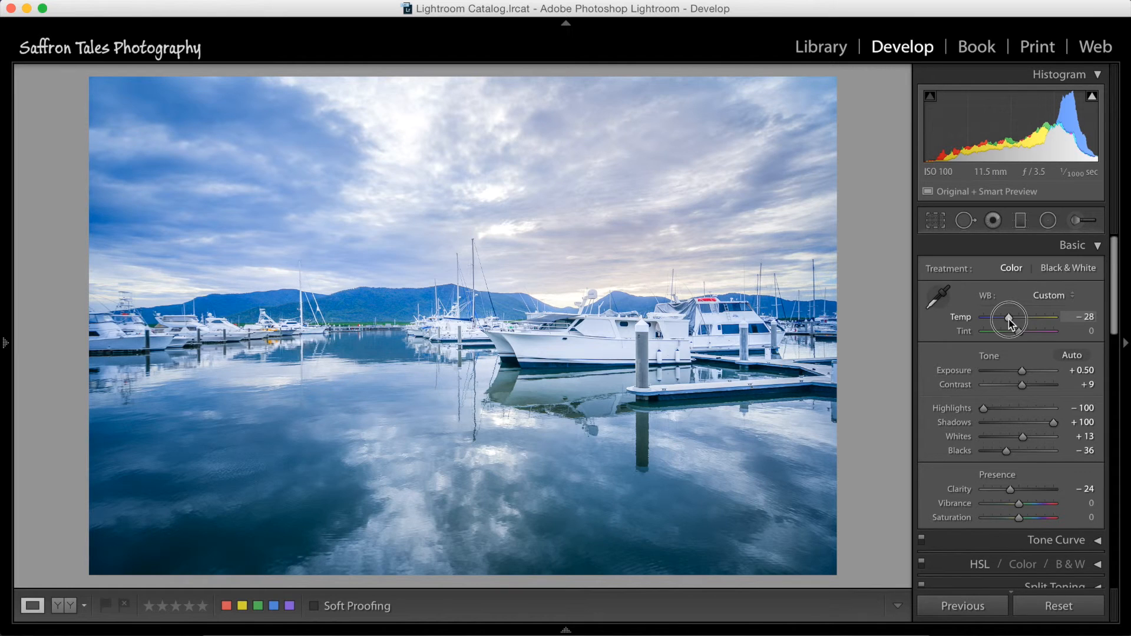
left_click_drag(1008, 319, 1023, 324)
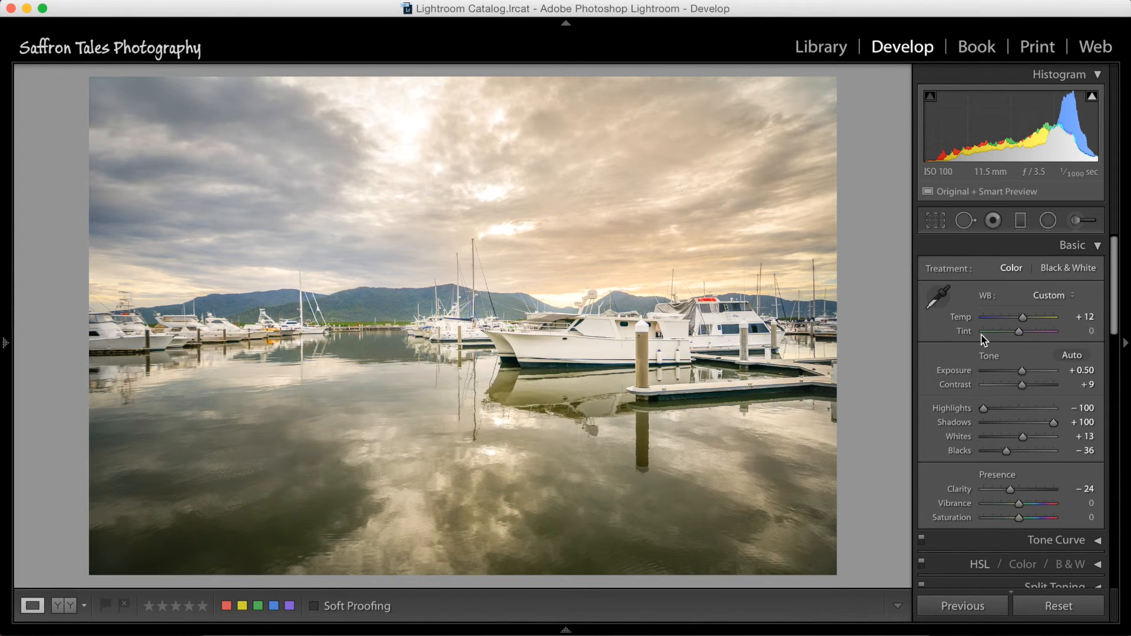
key("super+z")
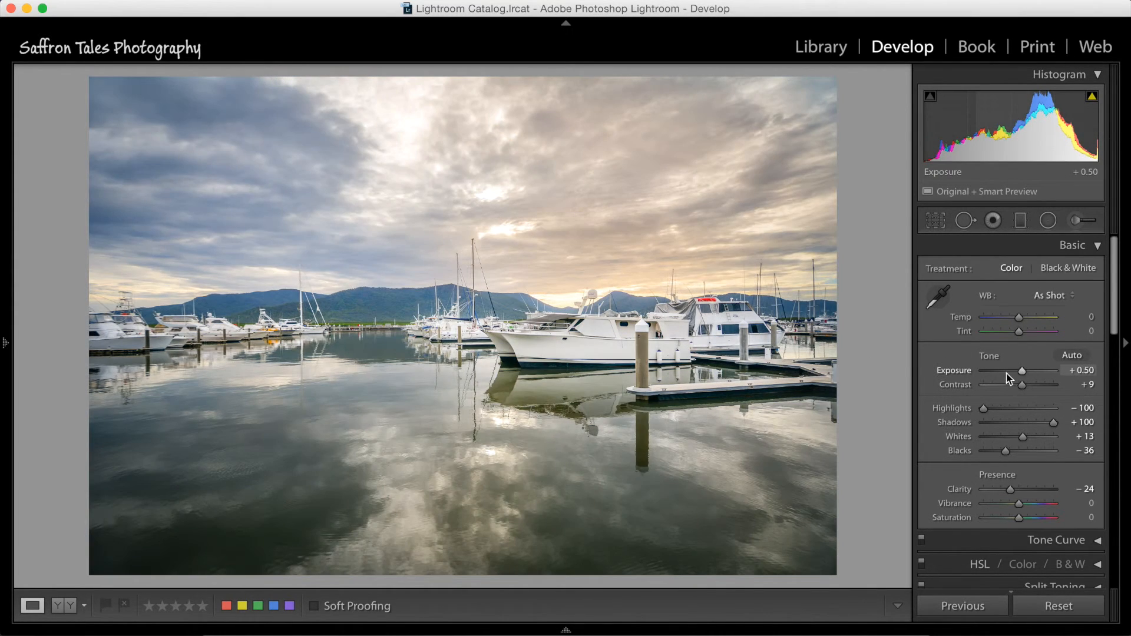
Brighten the whole photo by setting the exposure to +0.95.
left_click_drag(1020, 370, 1025, 374)
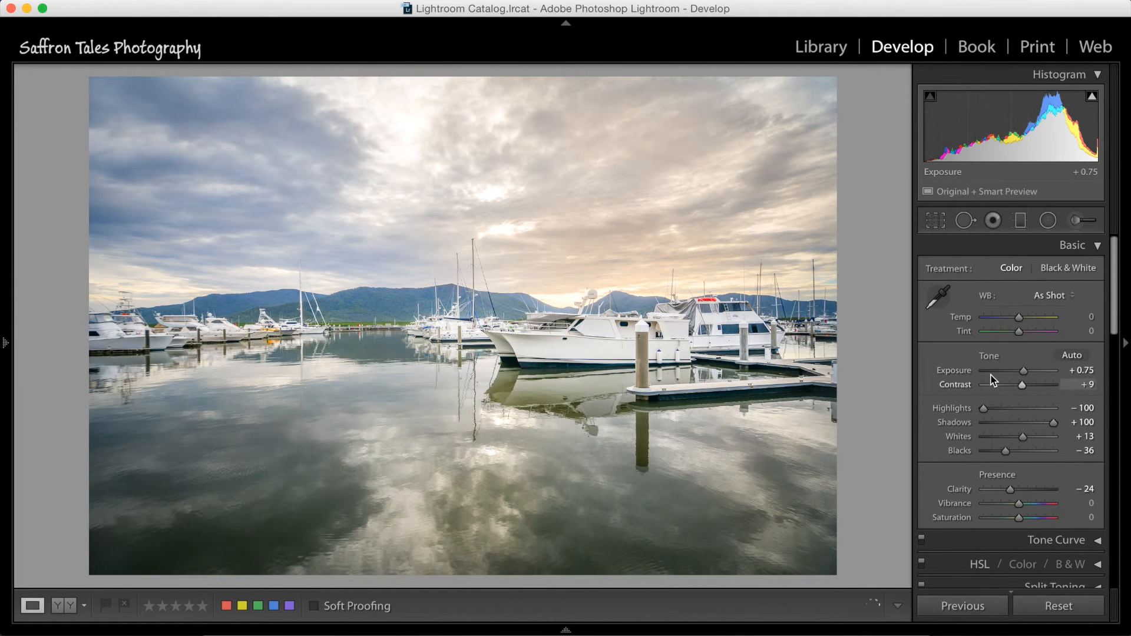
left_click_drag(1022, 372, 1024, 374)
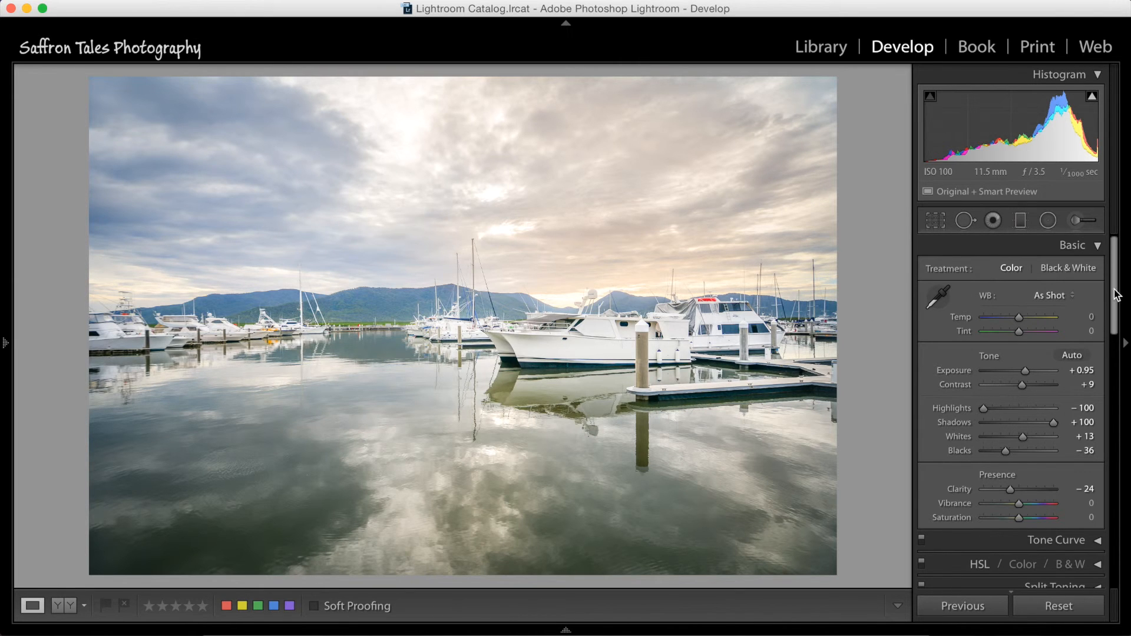
Review the sharpening and lens correction settings and compare the finished marina with the original photo.
left_click_drag(1114, 325, 1116, 397)
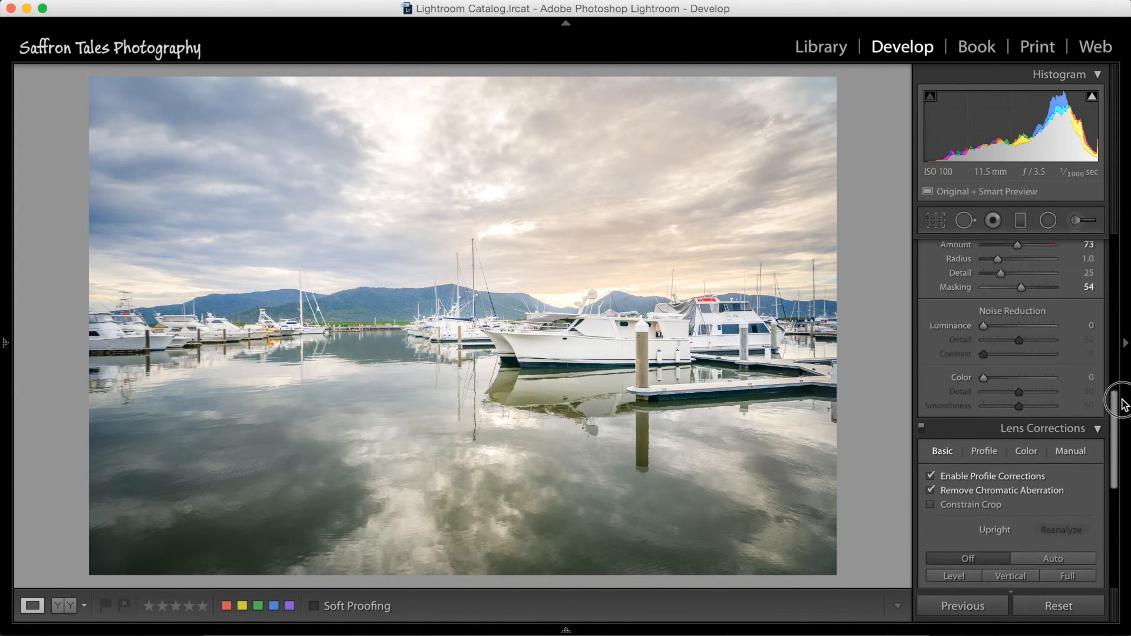
left_click_drag(1110, 440, 1111, 490)
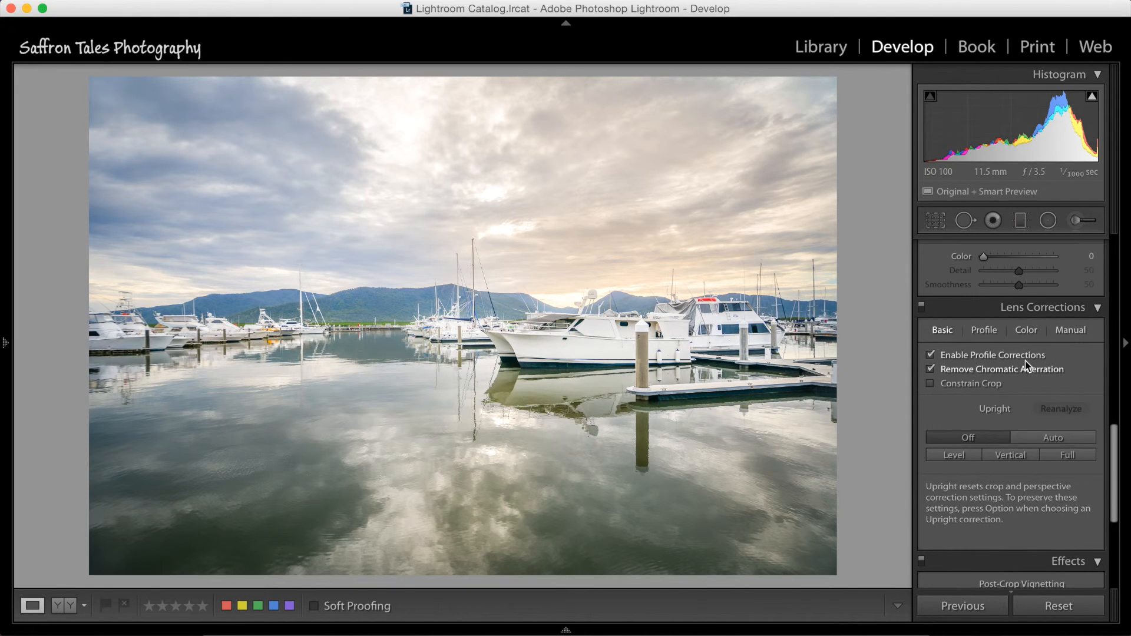
left_click_drag(1113, 486, 1116, 277)
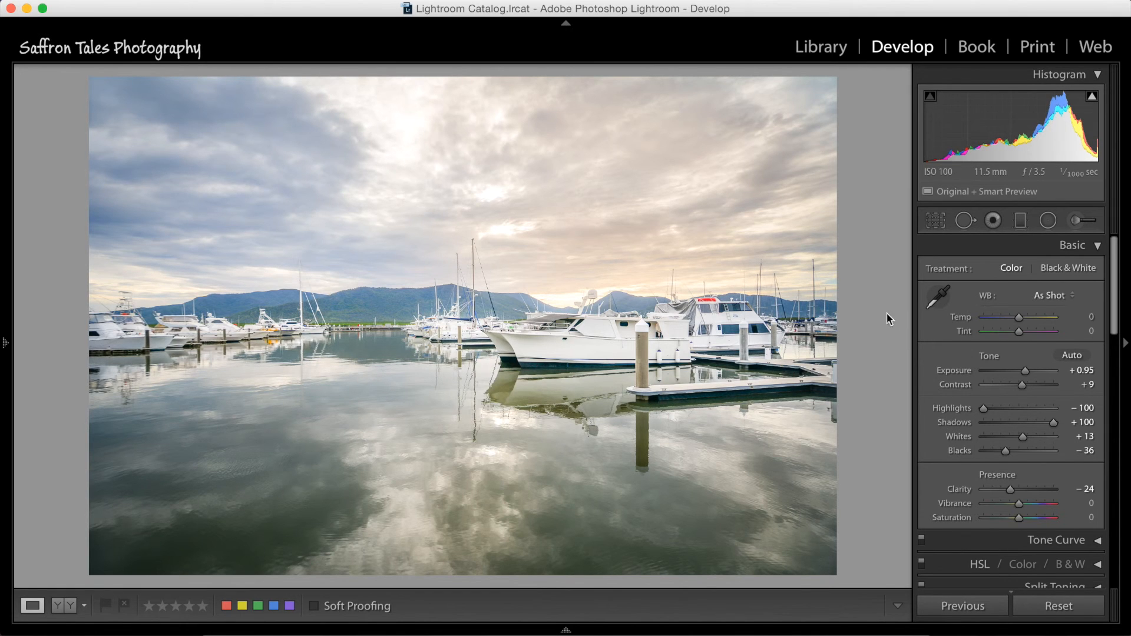
key("backslash")
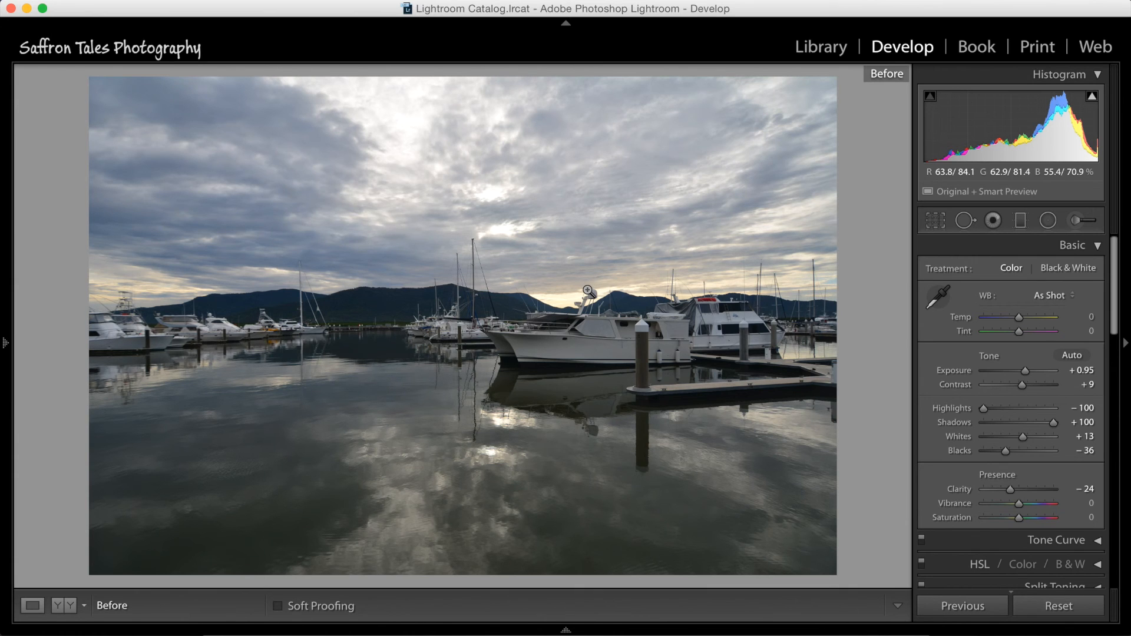
key("backslash")
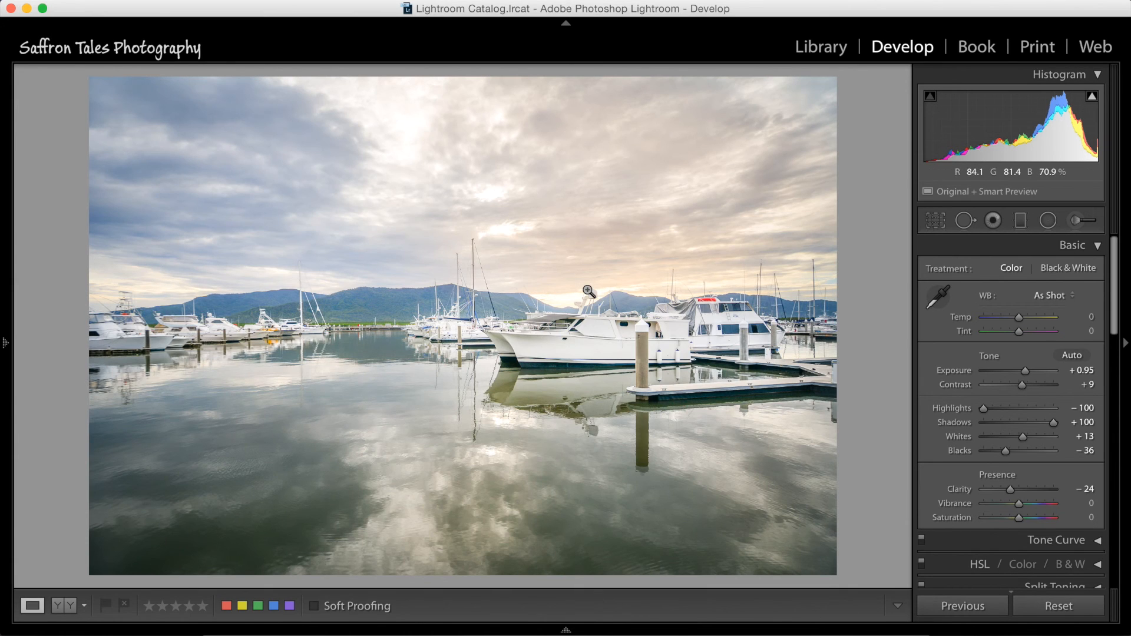